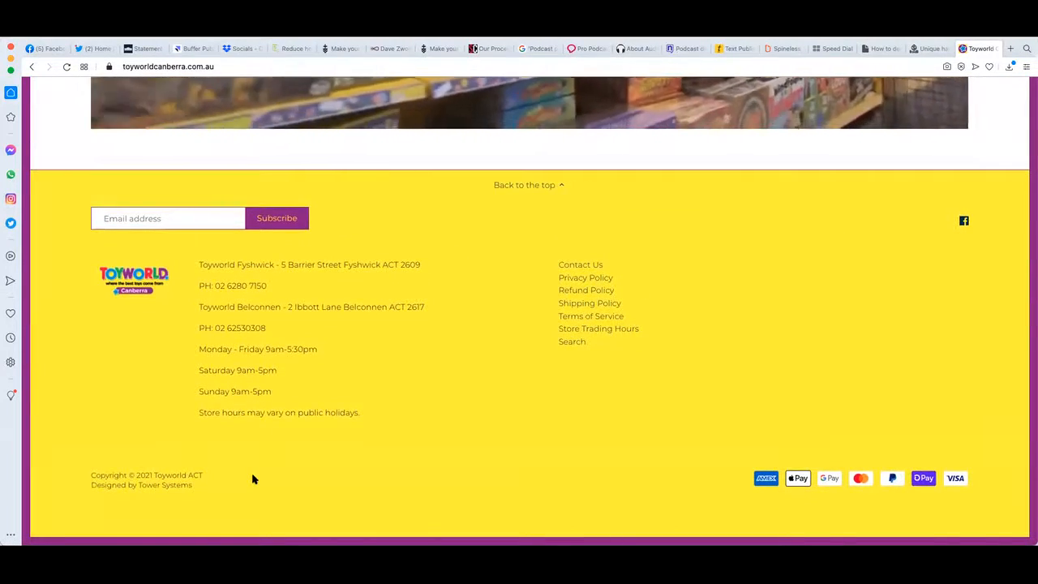
Examine the Toyworld Canberra home page, including its banner, Most Popular Departments and Toyworld category sections.
scroll(253, 478, "up", 10)
scroll(253, 479, "up", 10)
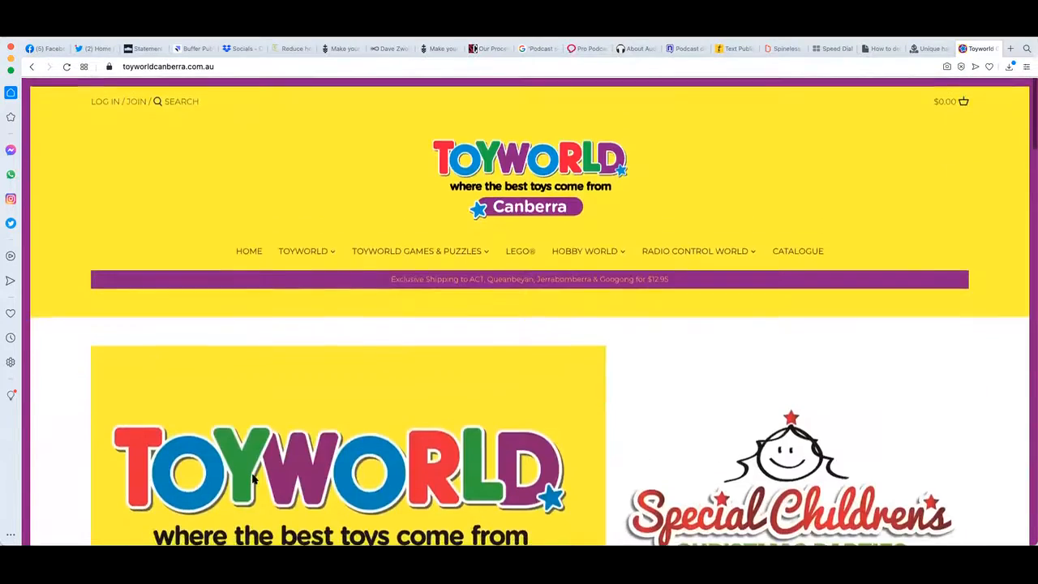
scroll(255, 454, "down", 8)
scroll(257, 447, "down", 1)
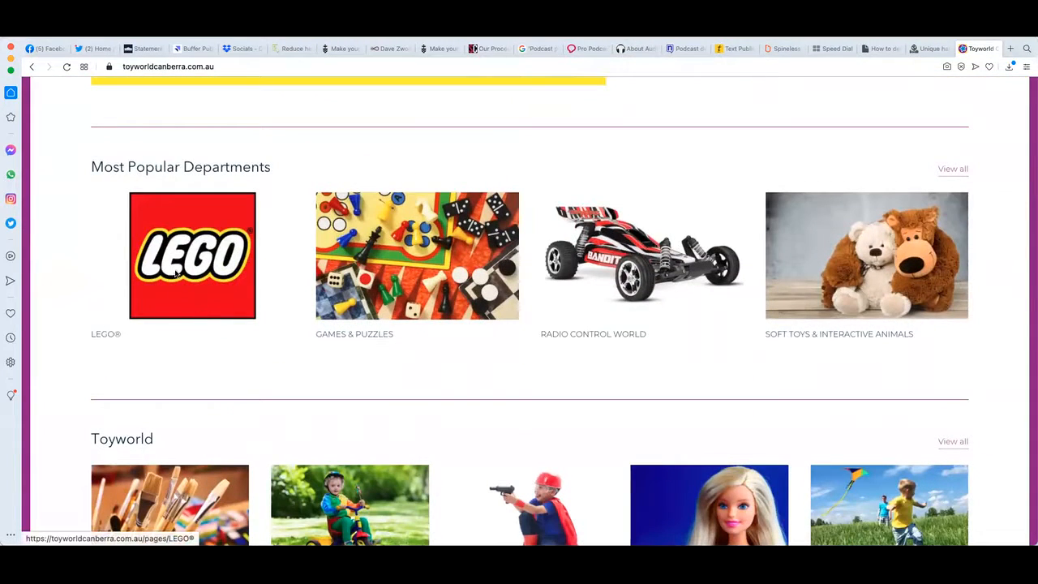
scroll(177, 296, "down", 4)
scroll(174, 273, "up", 10)
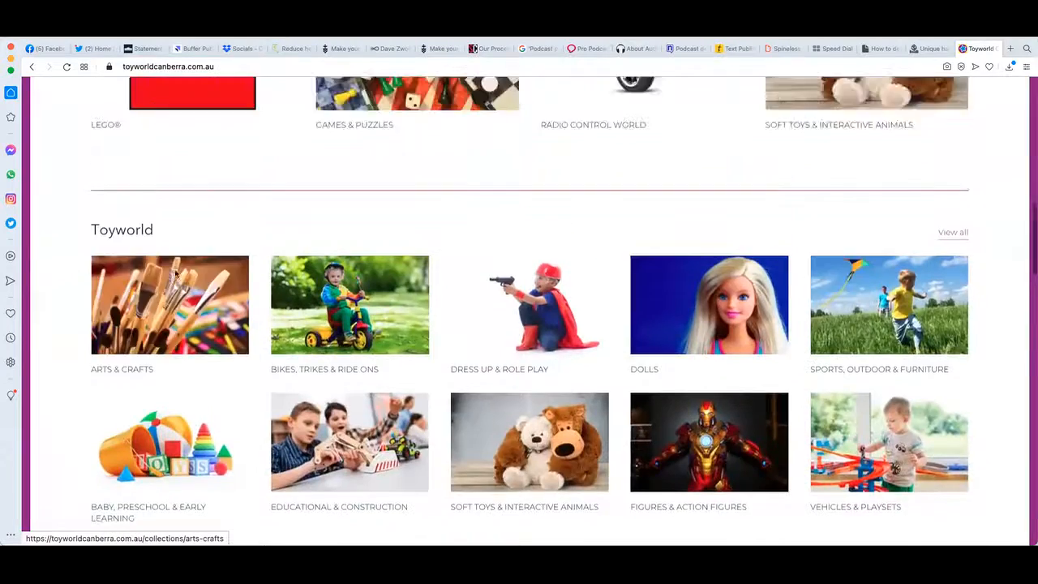
scroll(174, 272, "down", 2)
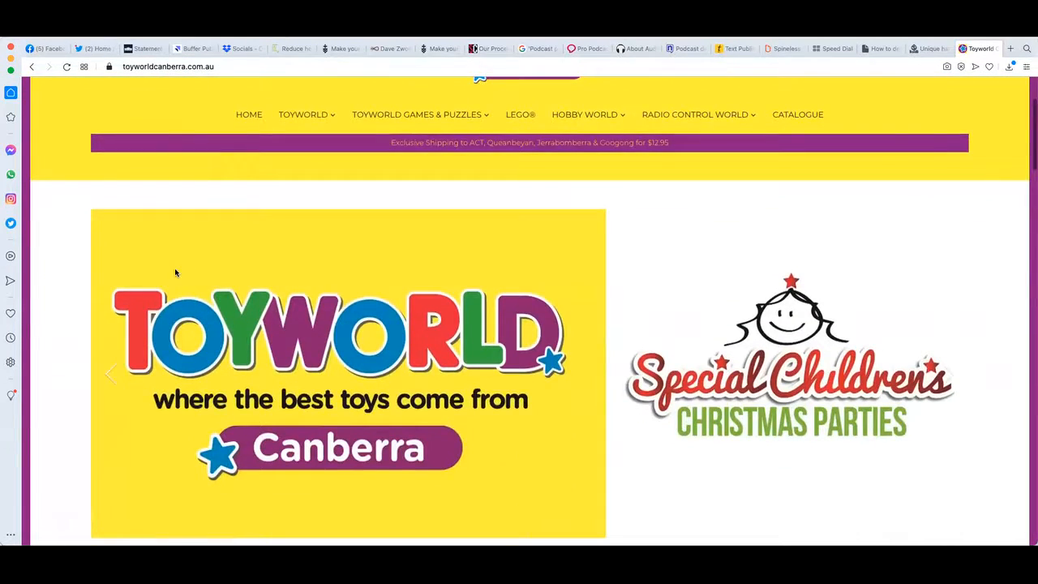
scroll(174, 273, "down", 2)
scroll(174, 272, "down", 3)
scroll(174, 272, "down", 3)
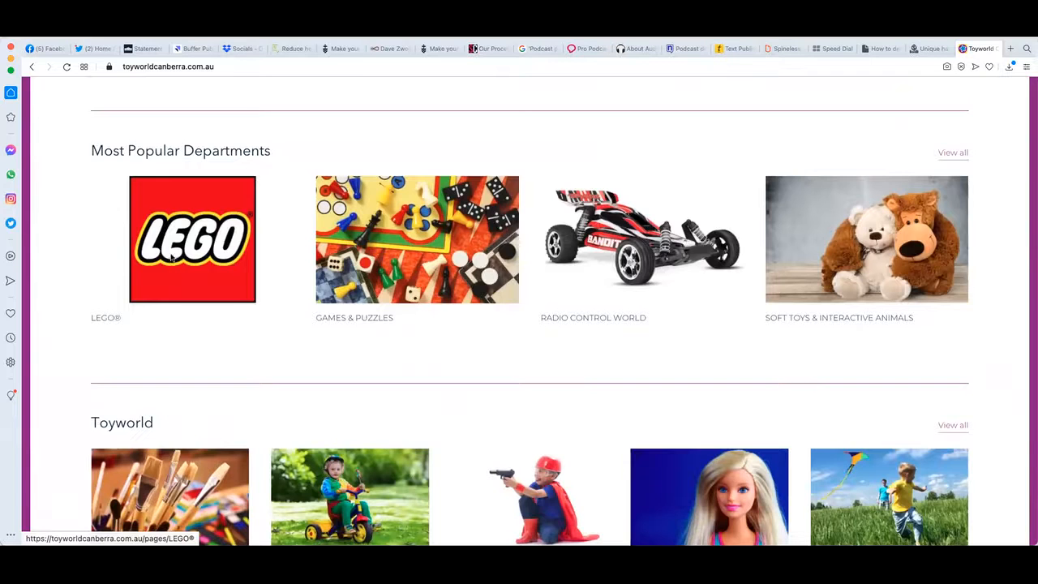
Open the LEGO department from Most Popular Departments and look through its Shop by Age and Shop by Theme sections.
left_click(173, 258)
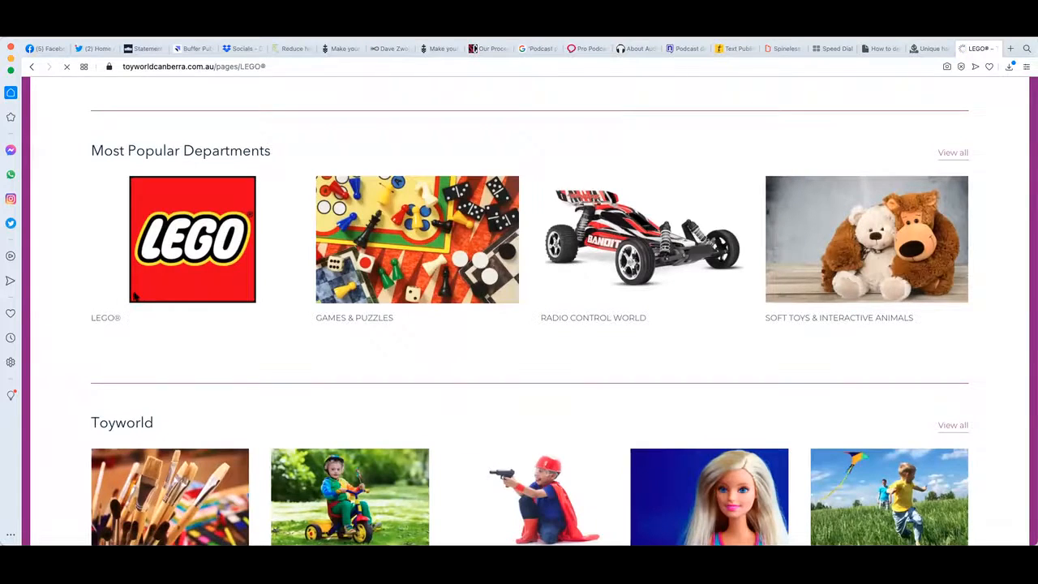
scroll(151, 282, "down", 3)
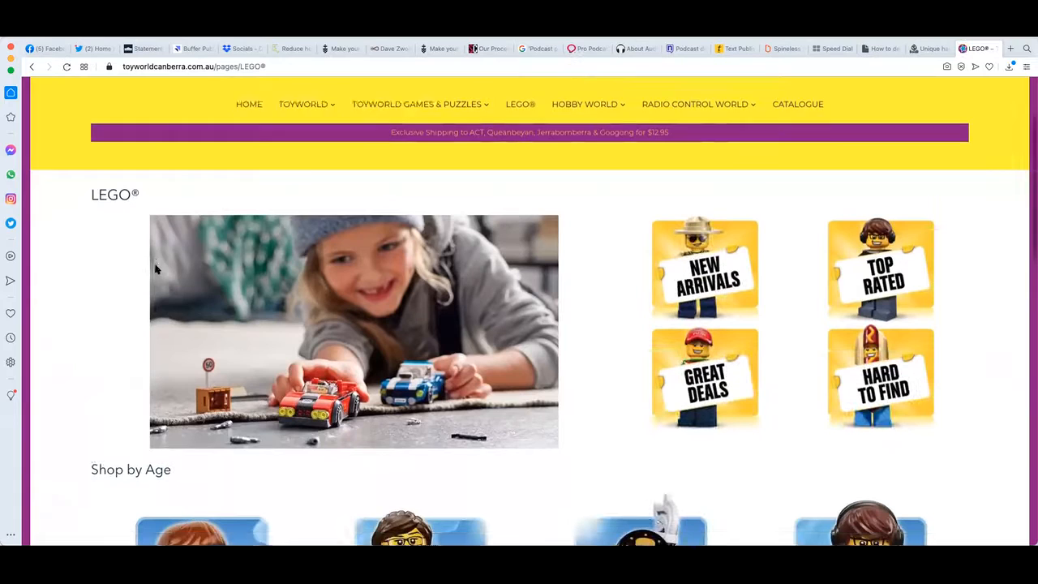
scroll(423, 278, "down", 5)
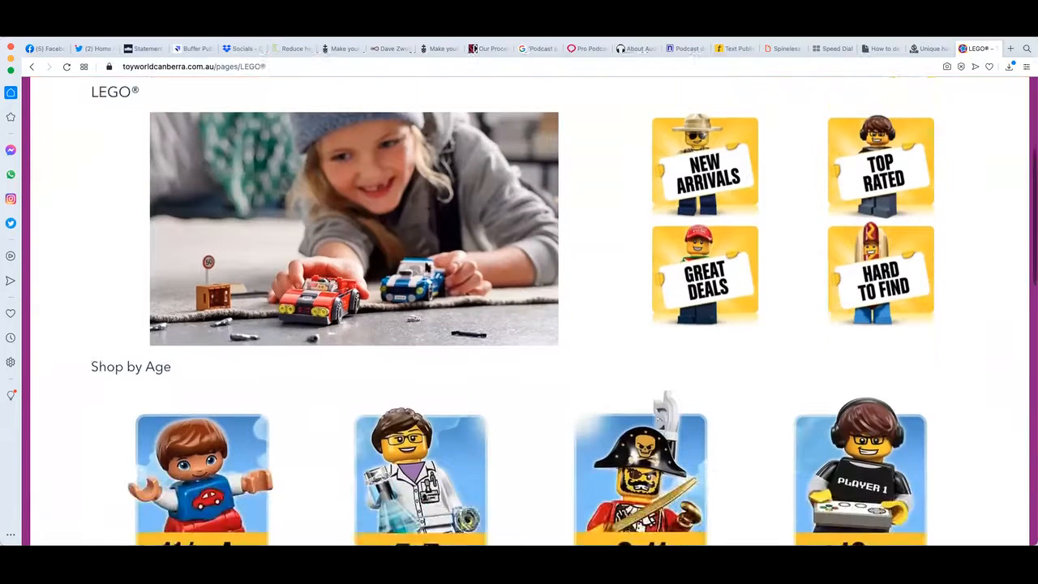
scroll(426, 265, "down", 2)
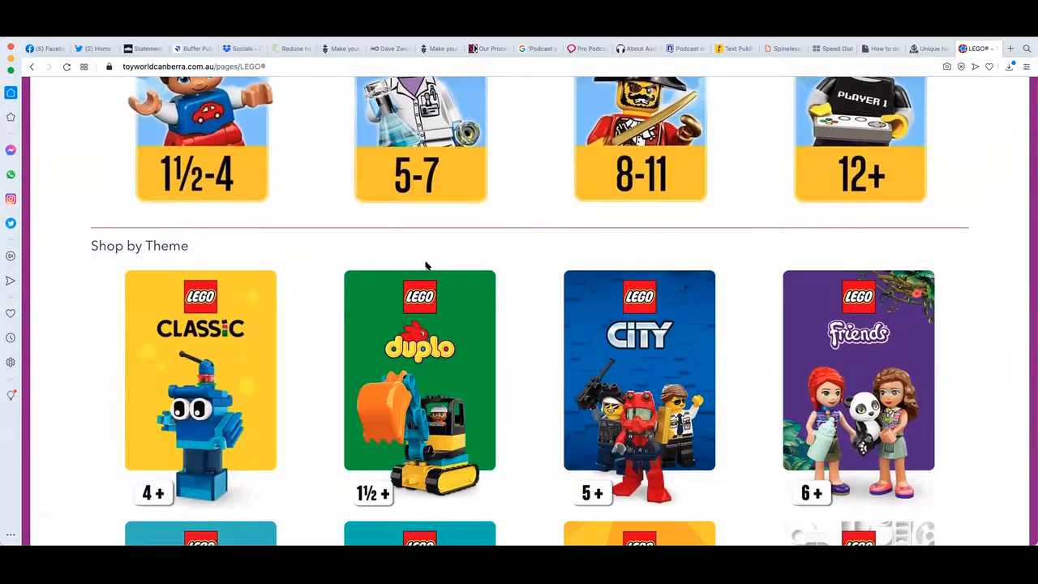
scroll(426, 265, "down", 1)
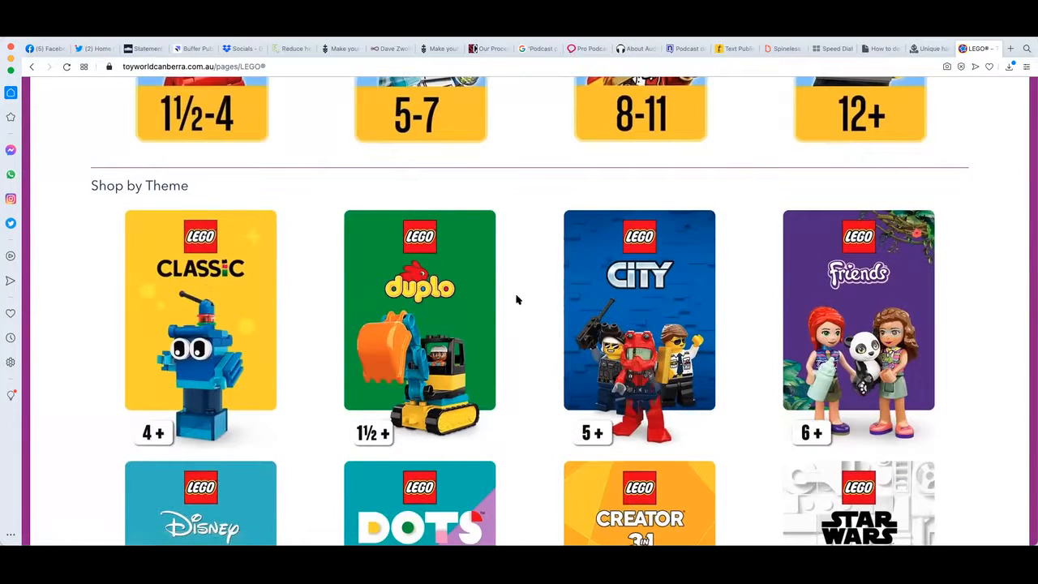
scroll(515, 300, "down", 8)
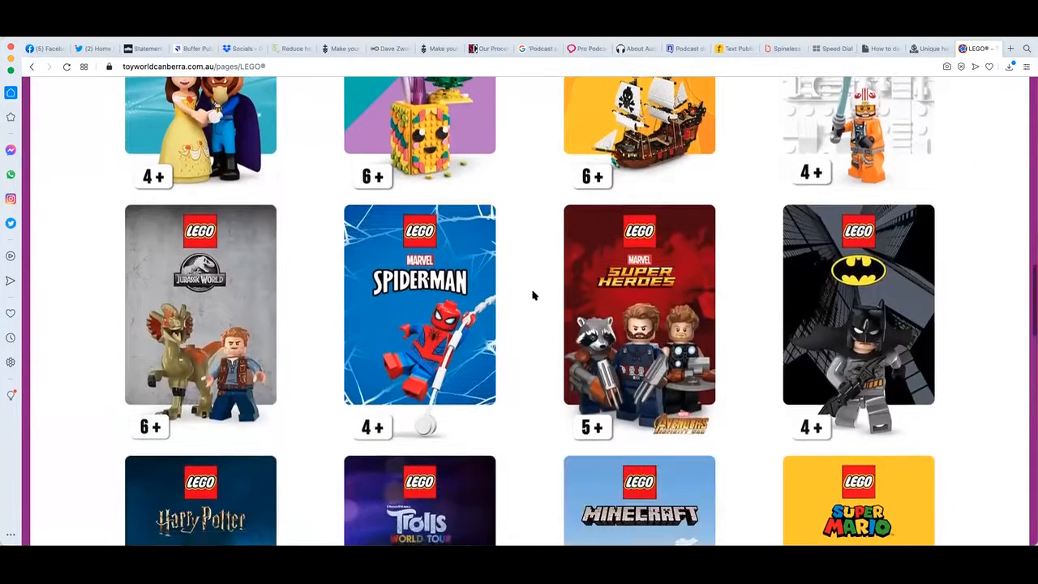
View the products in the LEGO Star Wars theme and return to the LEGO department page.
left_click(590, 234)
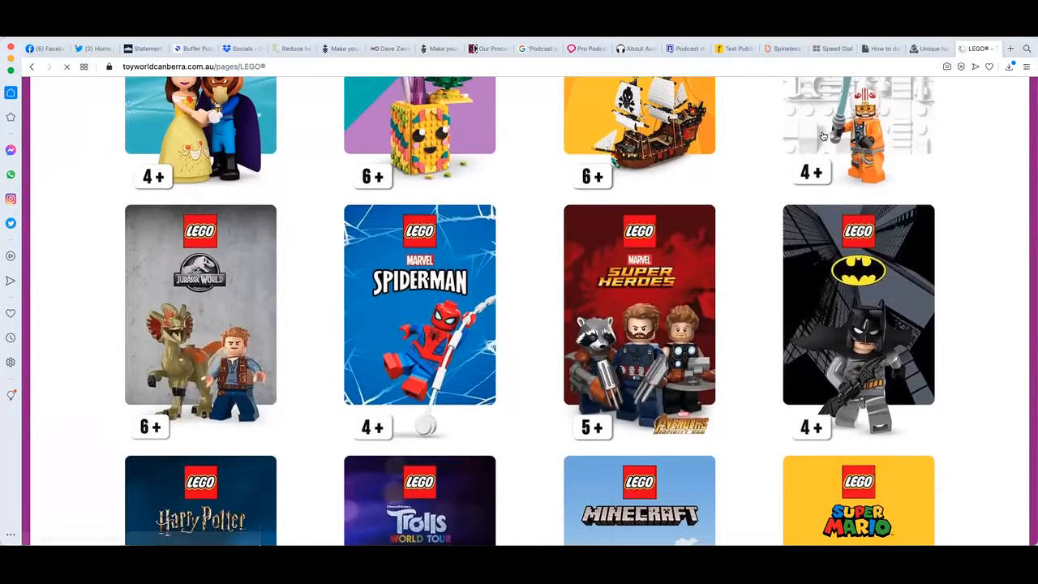
scroll(590, 234, "down", 3)
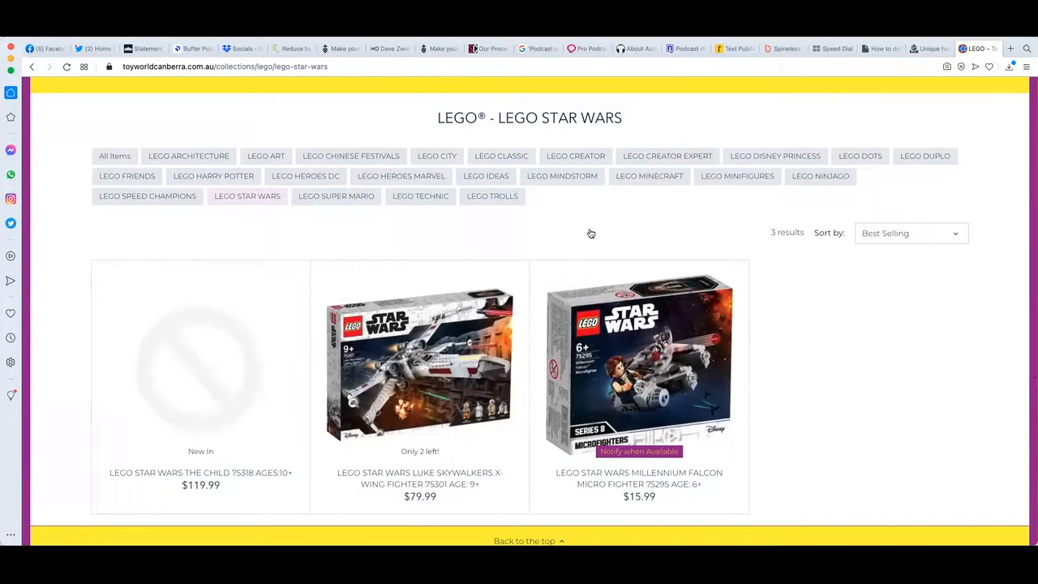
scroll(591, 234, "down", 2)
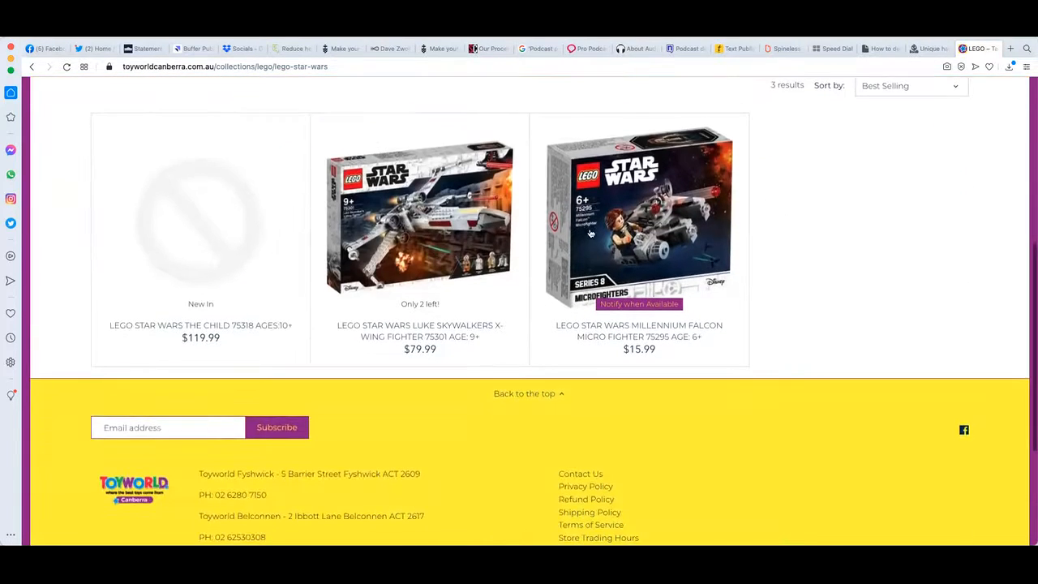
left_click(32, 67)
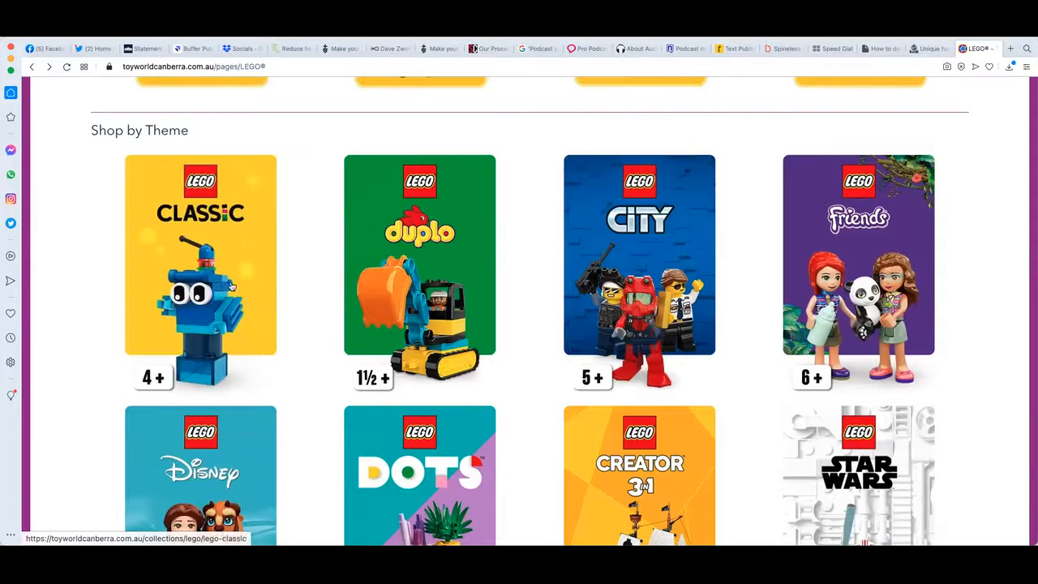
Open the LEGO Classic theme and look through its product listing.
left_click(226, 284)
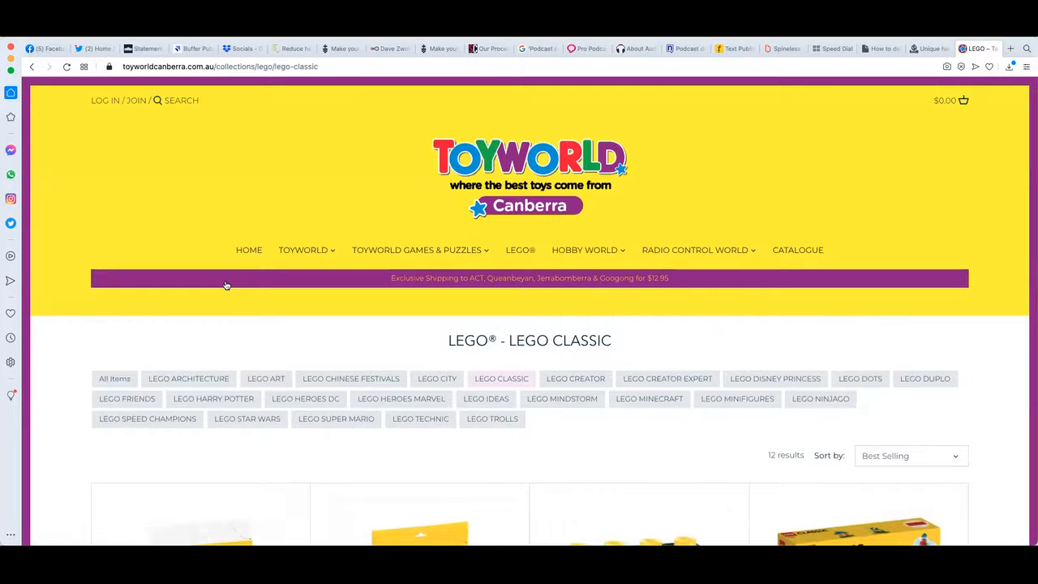
scroll(226, 285, "down", 15)
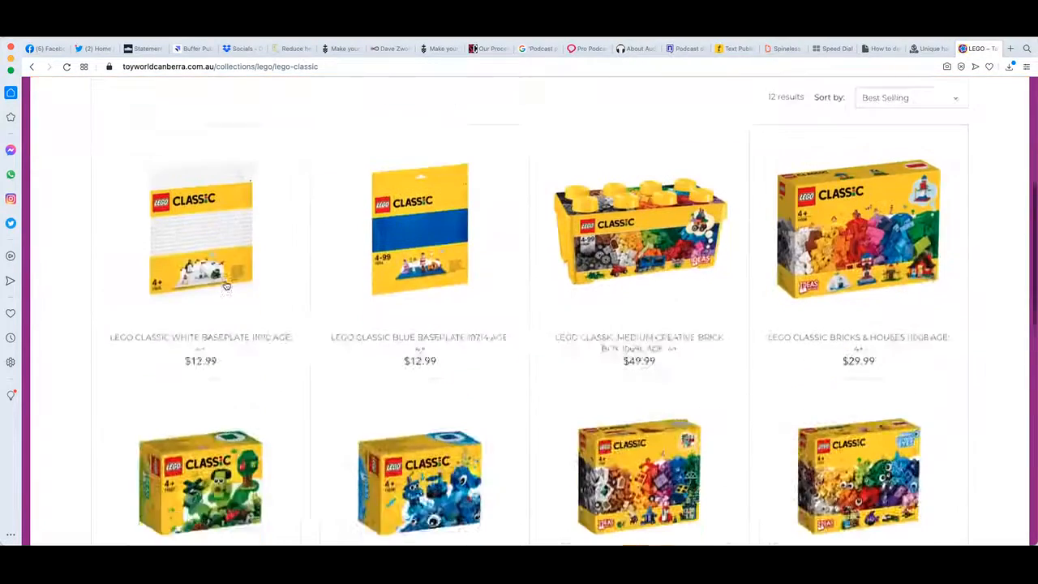
scroll(226, 285, "up", 10)
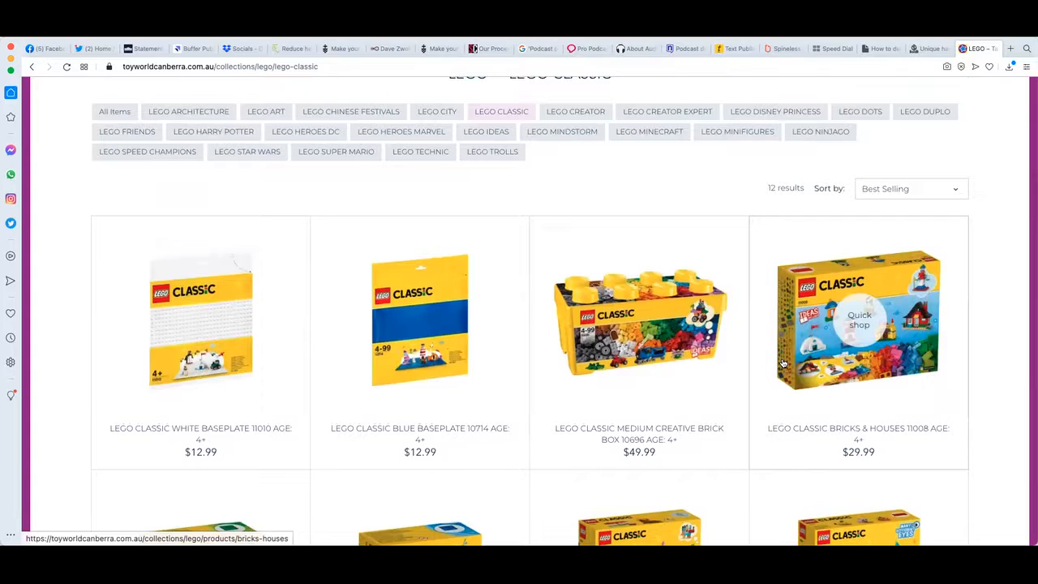
Open the LEGO Classic Medium Creative Brick Box 10696 product page and view the image of the box's back.
left_click(719, 333)
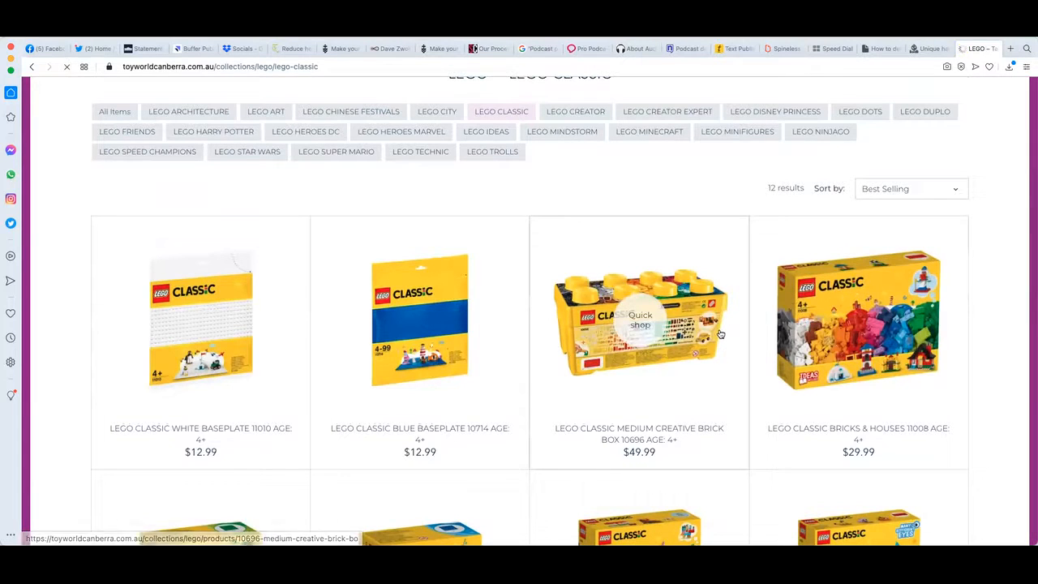
scroll(668, 322, "down", 2)
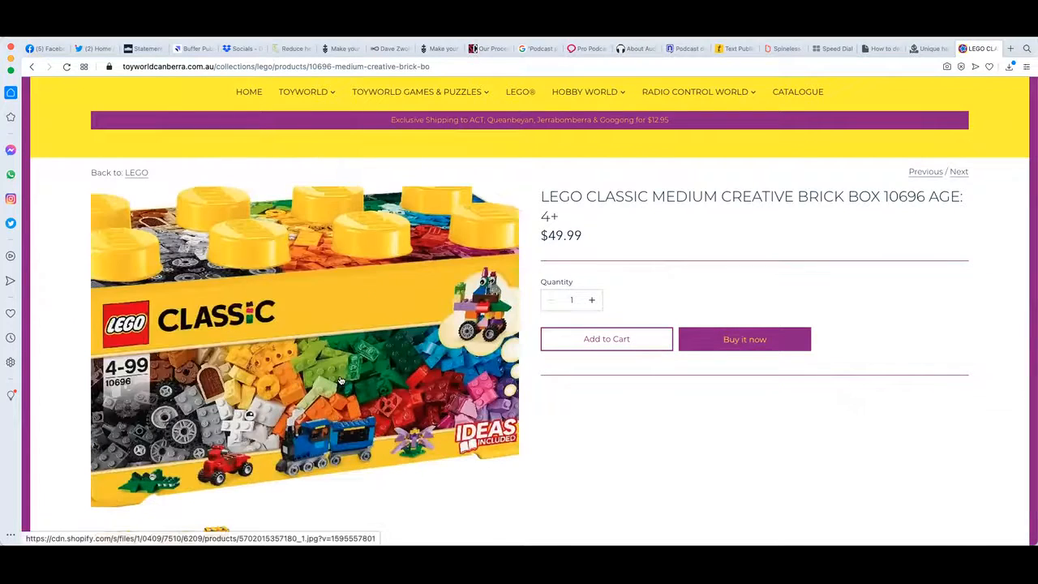
scroll(343, 374, "down", 2)
scroll(343, 370, "up", 1)
scroll(343, 369, "down", 1)
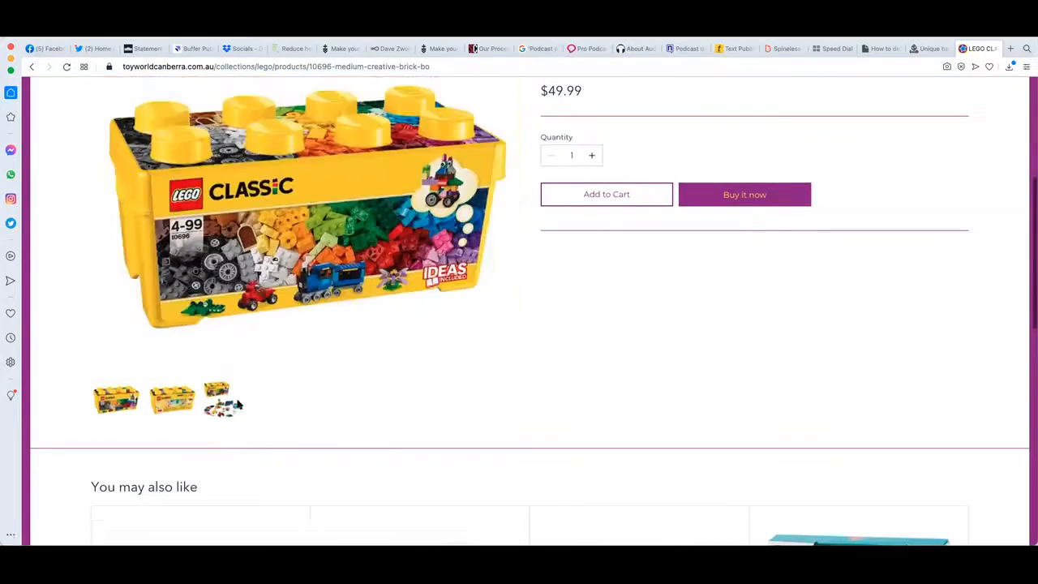
left_click(193, 412)
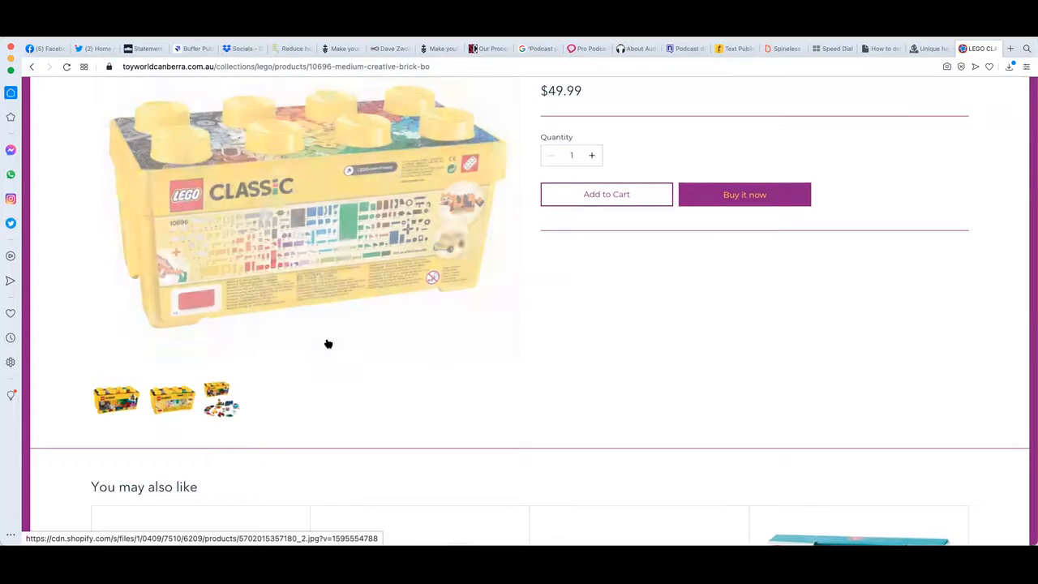
scroll(327, 343, "up", 1)
scroll(328, 344, "up", 2)
scroll(327, 344, "down", 1)
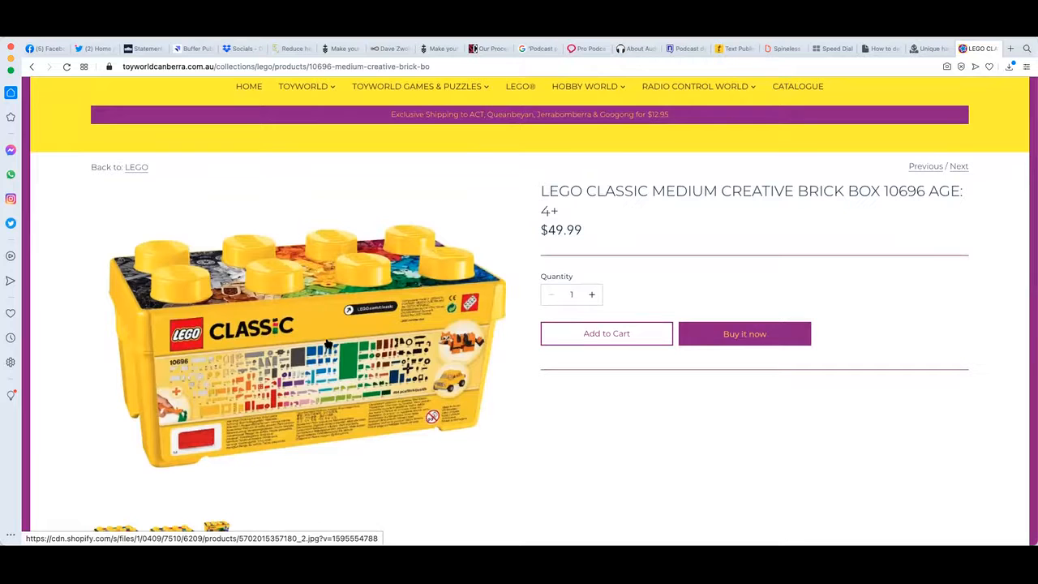
Go back to the LEGO department page and return to the store's home page.
left_click(31, 68)
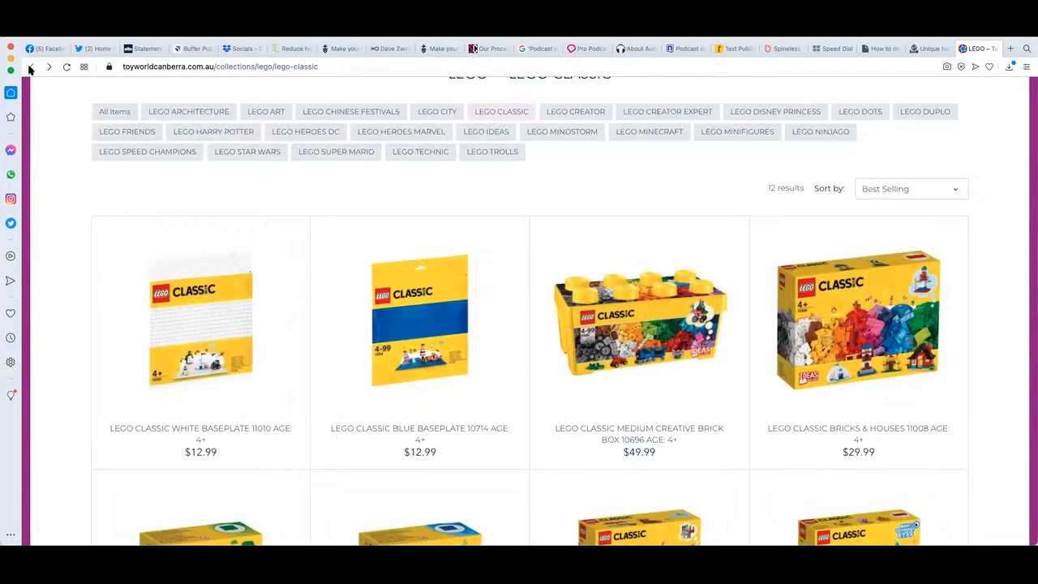
left_click(31, 68)
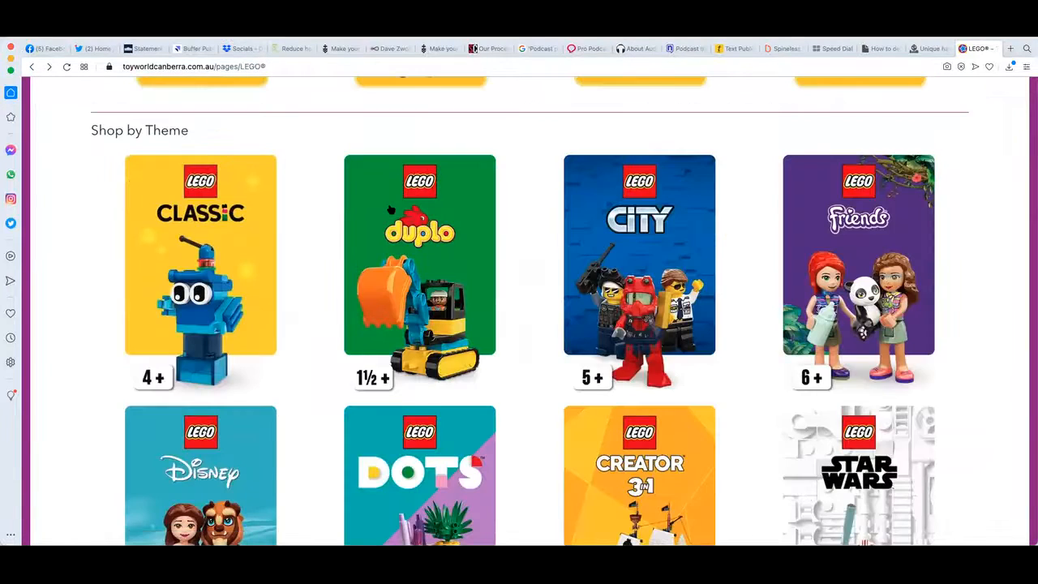
scroll(451, 188, "up", 10)
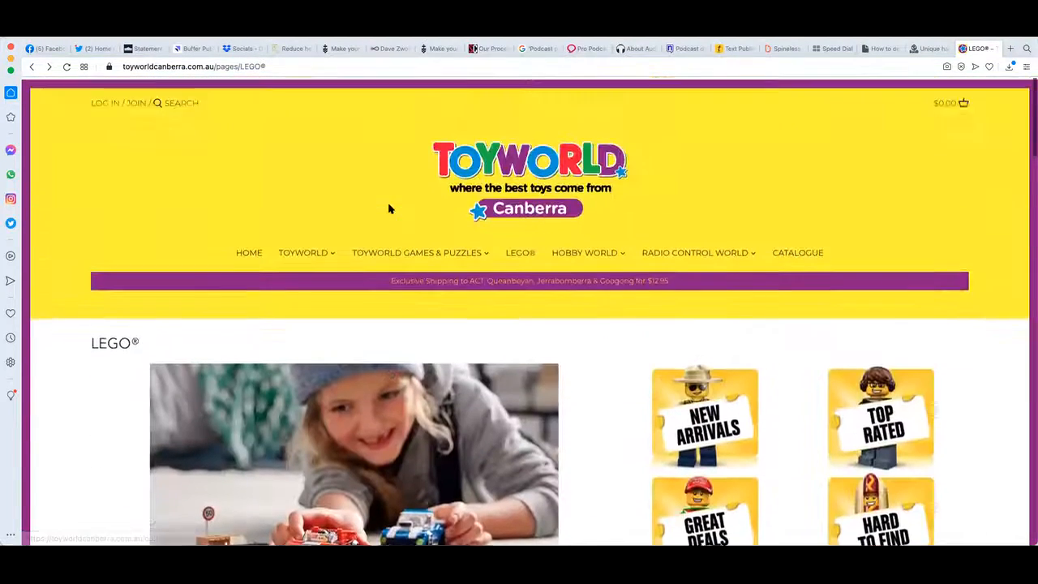
left_click(451, 206)
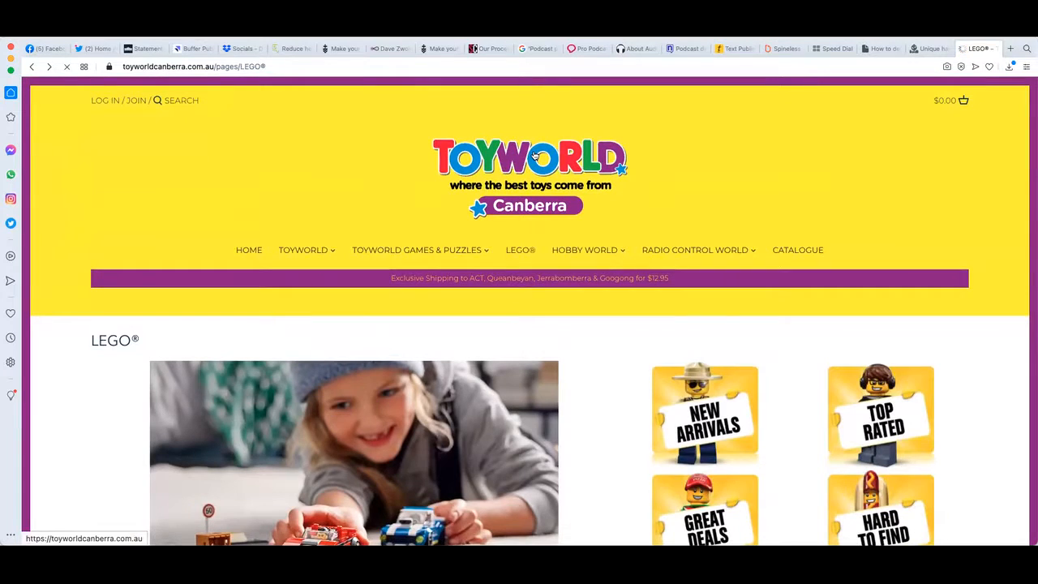
Review the home page's sections from Most Popular Departments through Toyworld and Radio Control World to Hobby World.
scroll(450, 214, "down", 3)
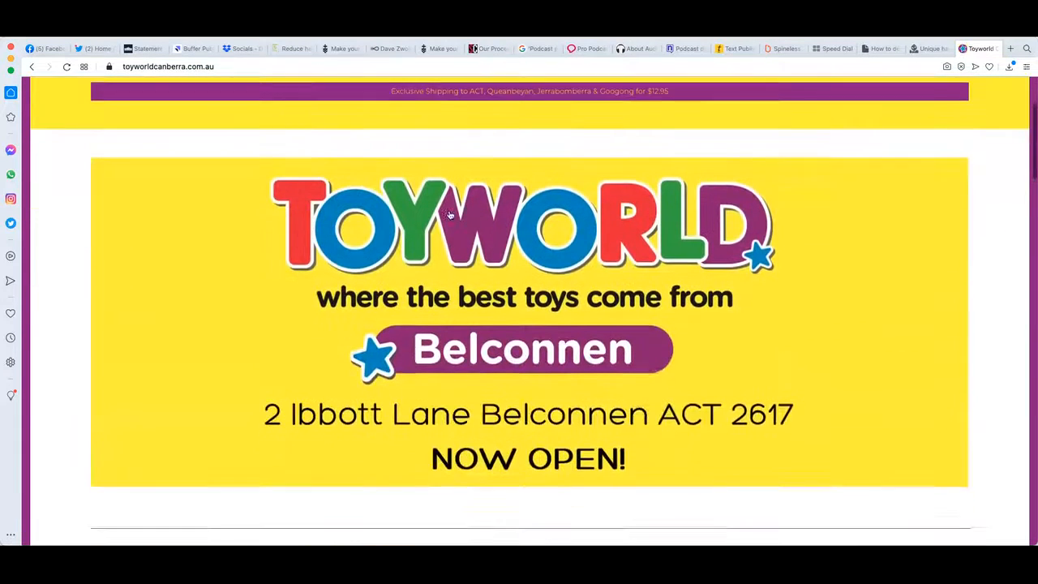
scroll(448, 213, "down", 2)
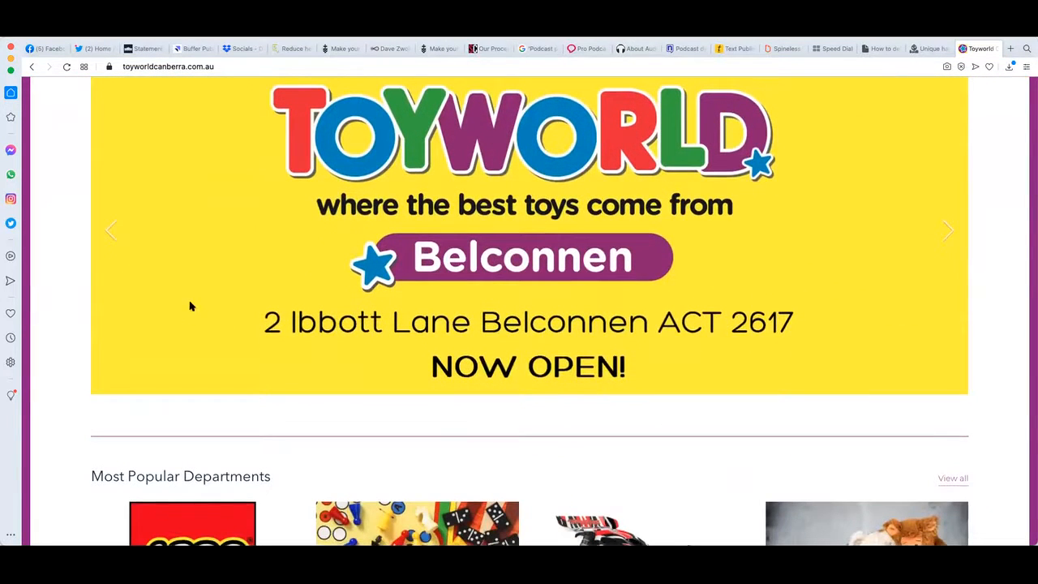
scroll(173, 312, "down", 6)
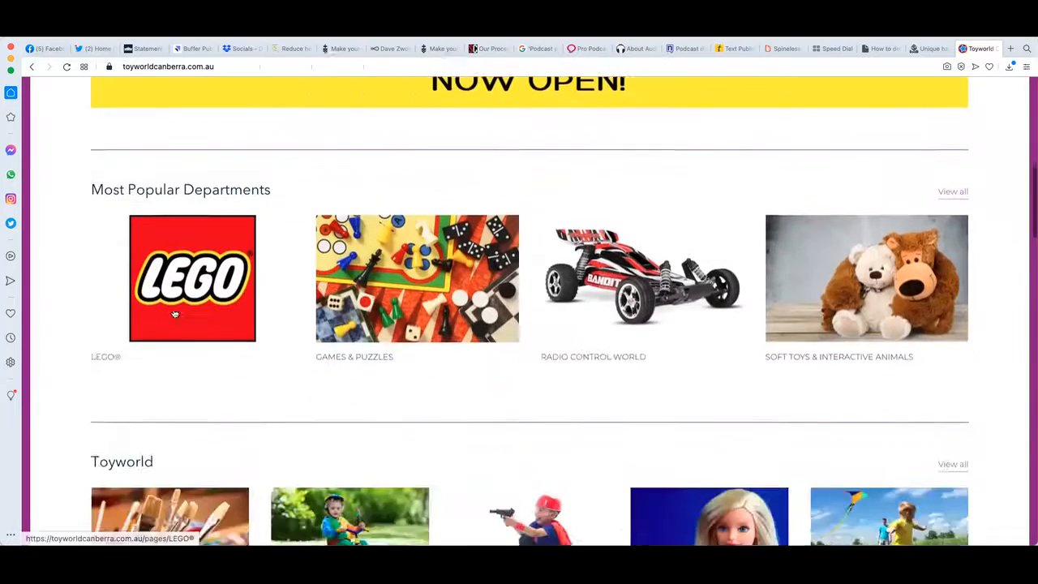
scroll(174, 312, "down", 2)
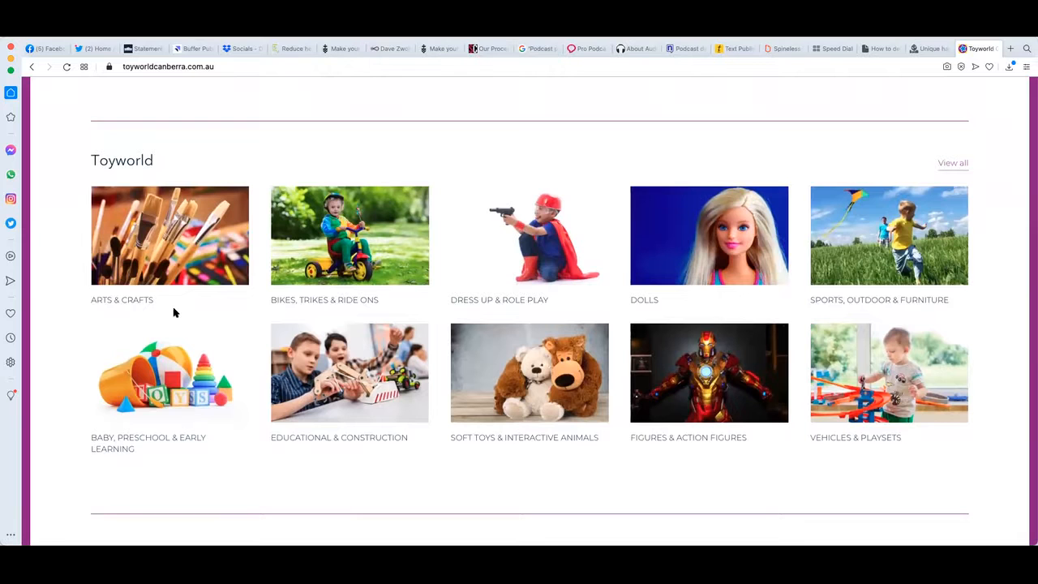
scroll(174, 312, "down", 5)
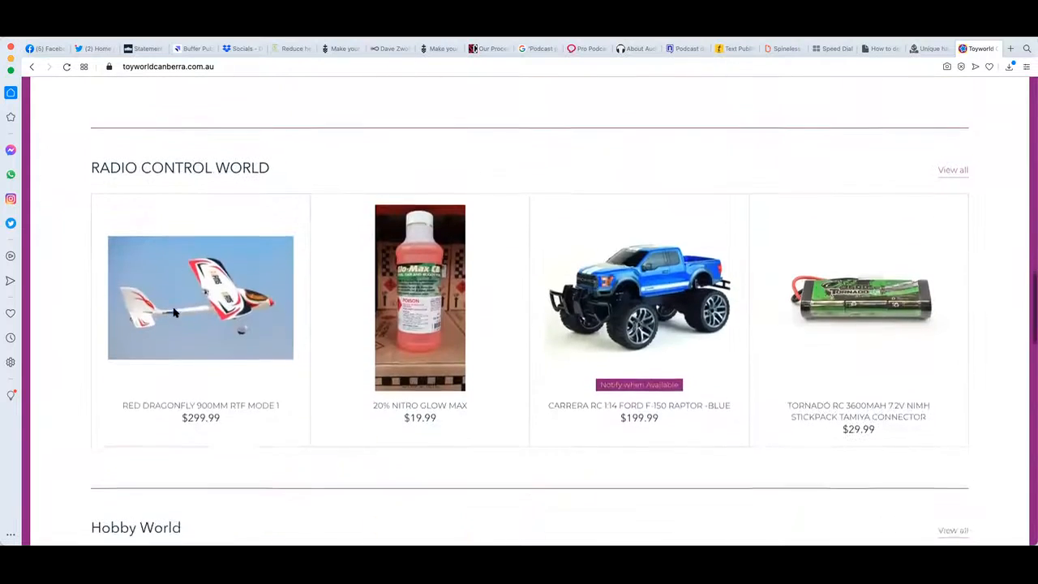
scroll(174, 313, "down", 2)
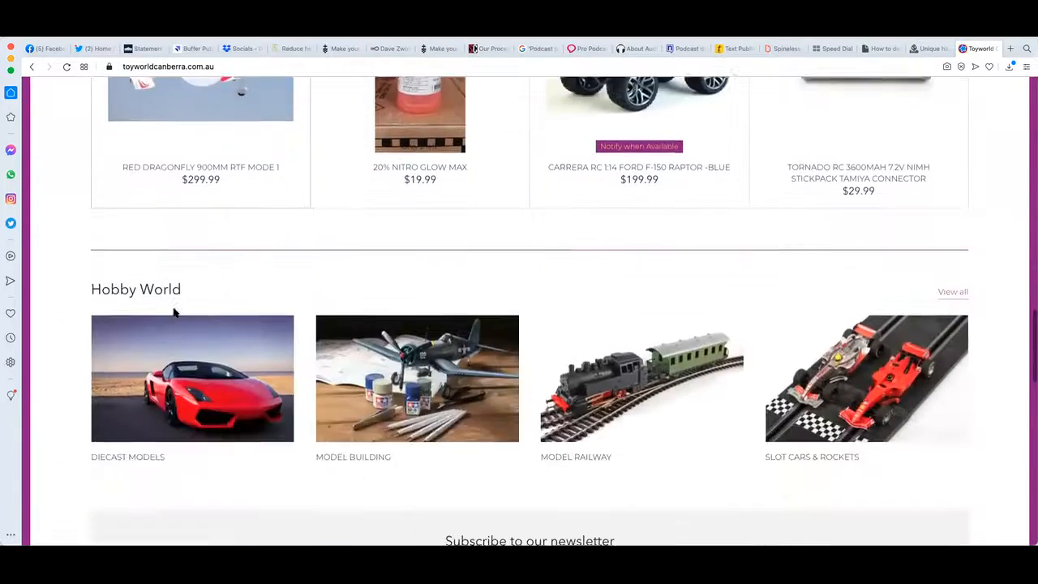
scroll(173, 313, "up", 15)
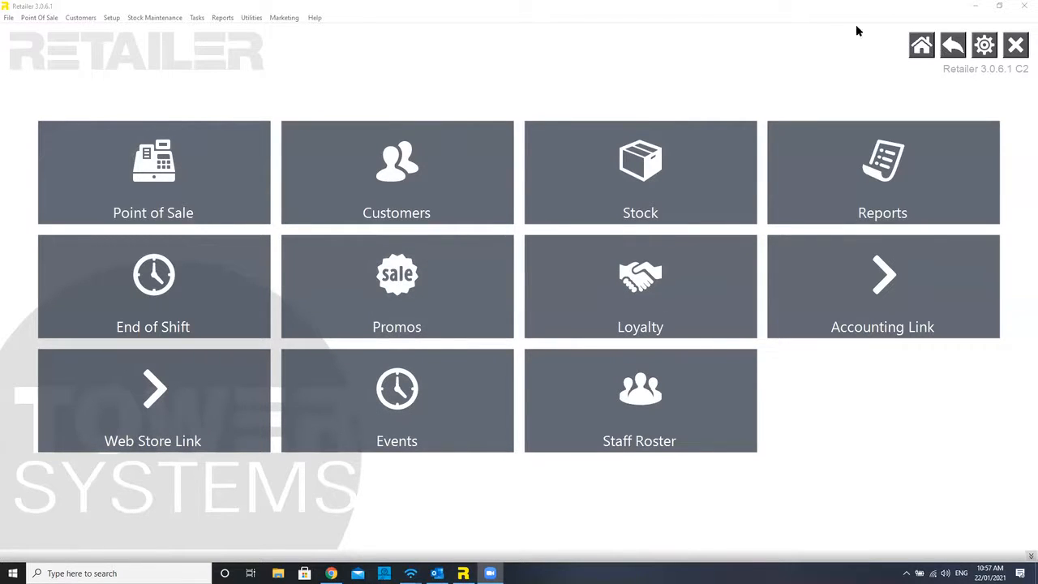
Switch the Retailer home screen's button layout to Default.
left_click(984, 45)
left_click(983, 71)
left_click(965, 82)
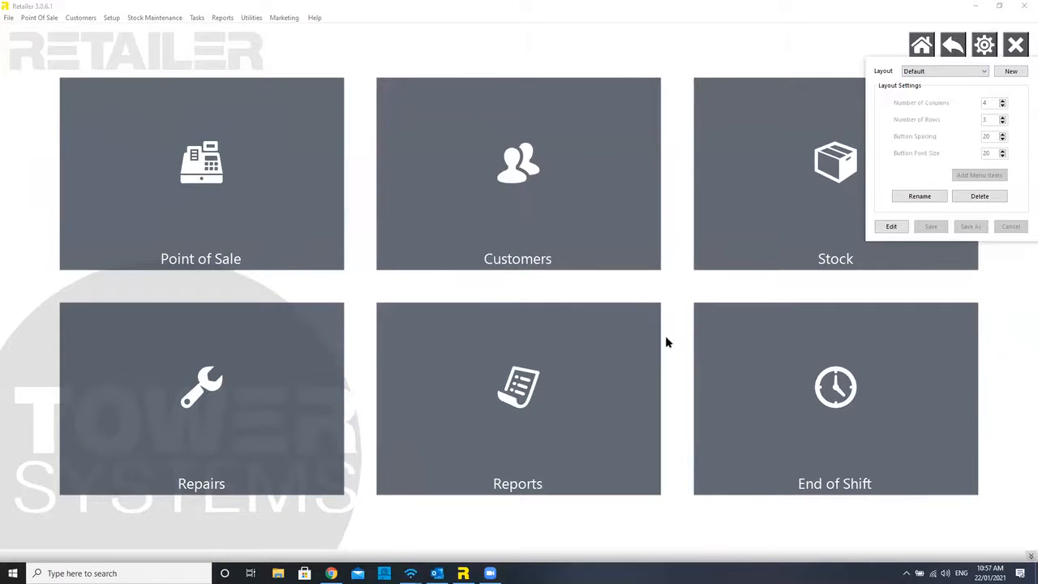
Switch the home screen from Default to the other saved button layout and open the Point of Sale screen.
left_click(960, 74)
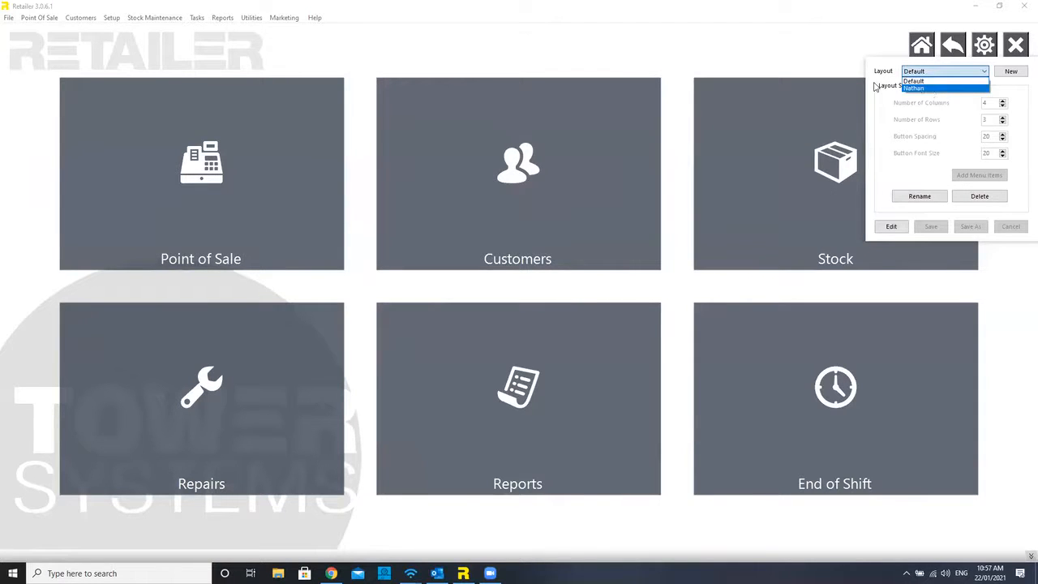
key("Return")
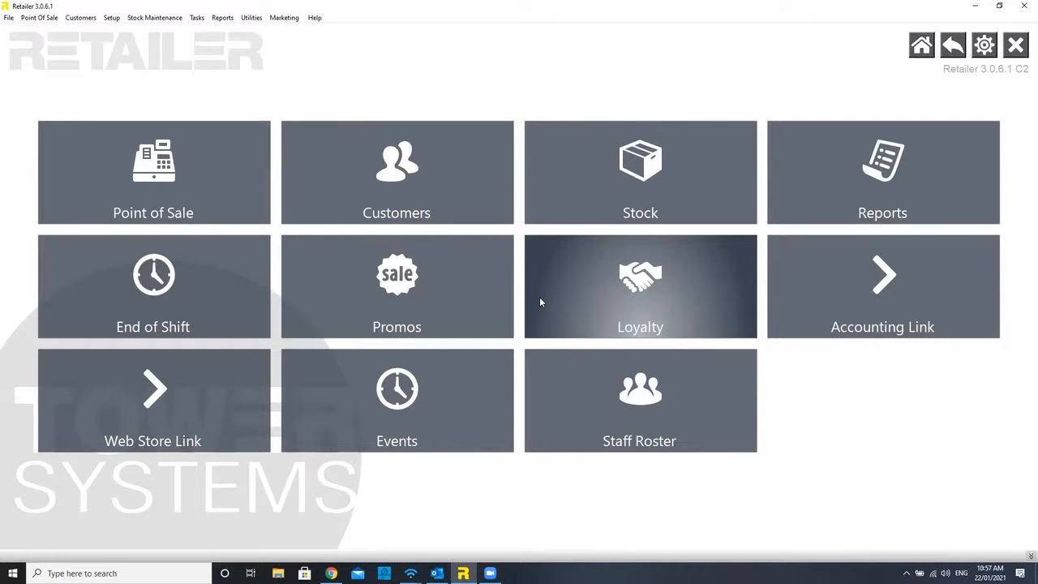
left_click(199, 185)
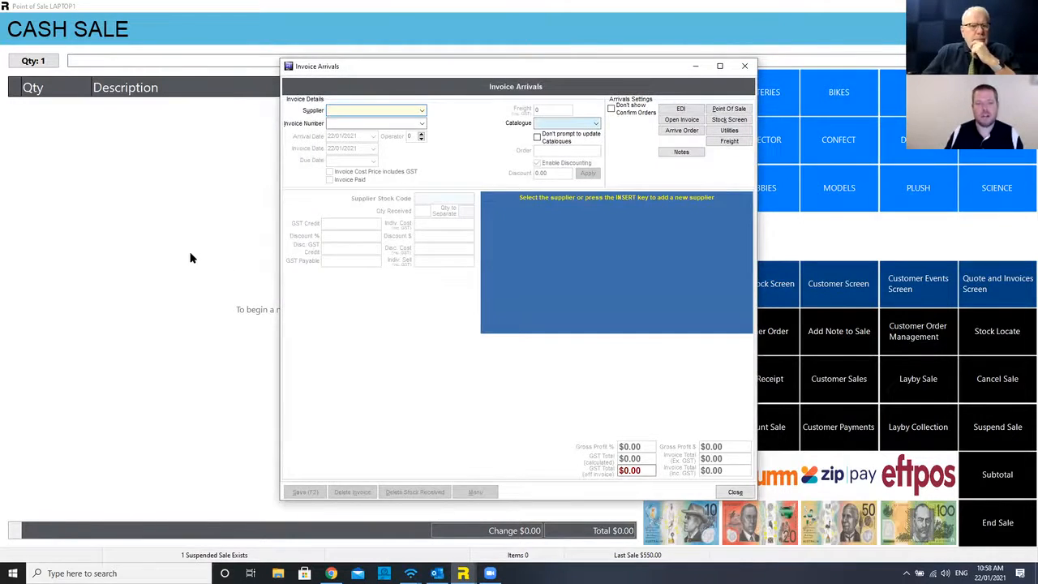
View the stock invoice arrivals screen from the cash sale and return to the empty sale.
key("Escape")
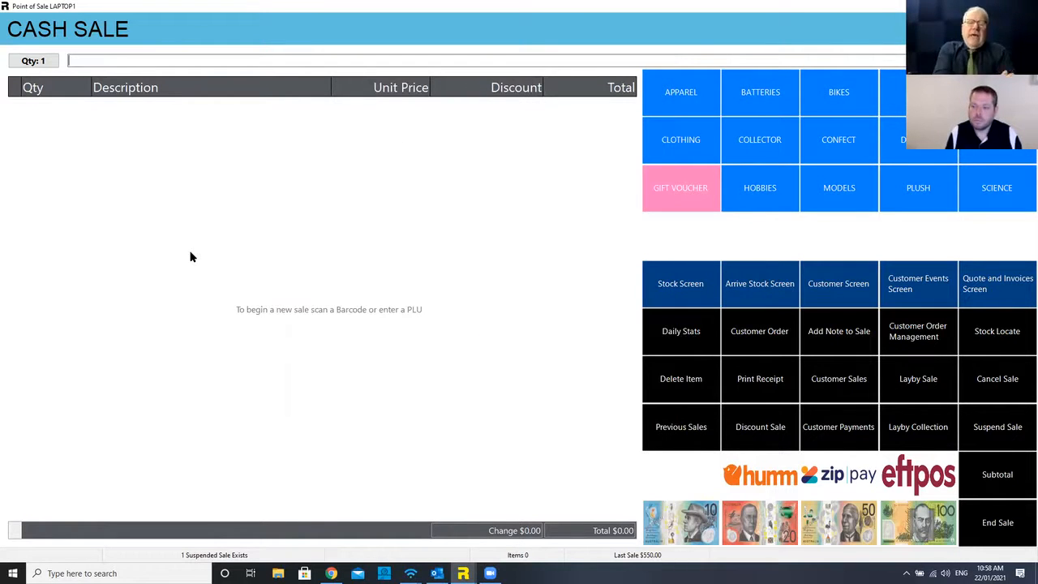
left_click(783, 296)
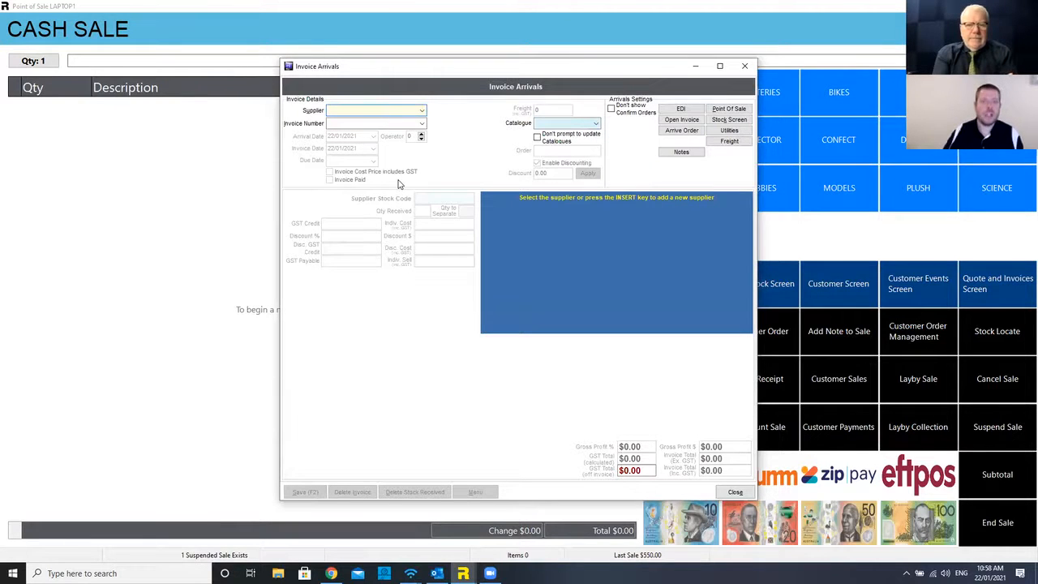
key("Escape")
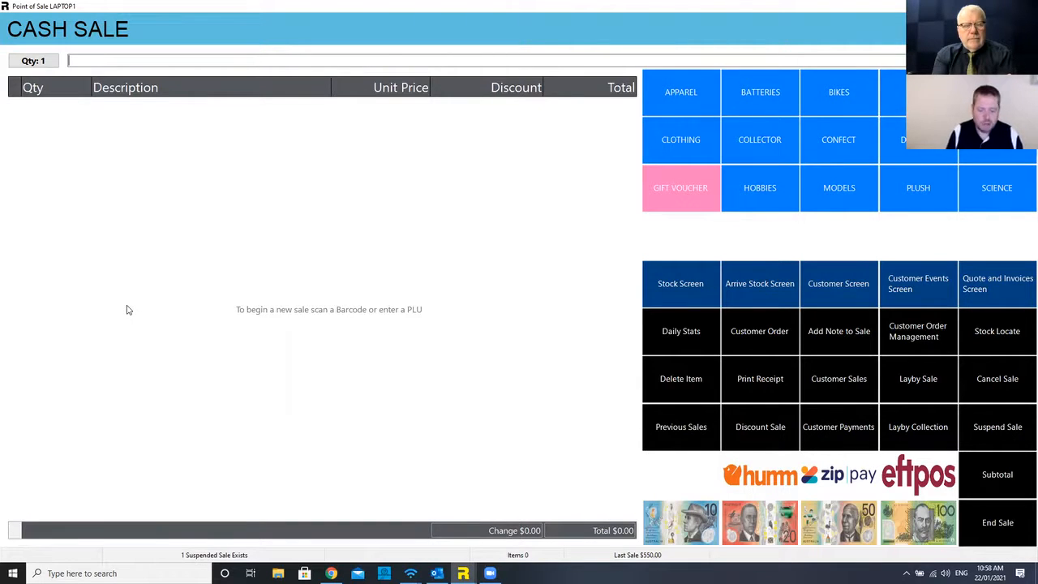
Add one LEGO 10261 Creator Roller Coaster to the cash sale and open its stock record.
type("5")
key("Return")
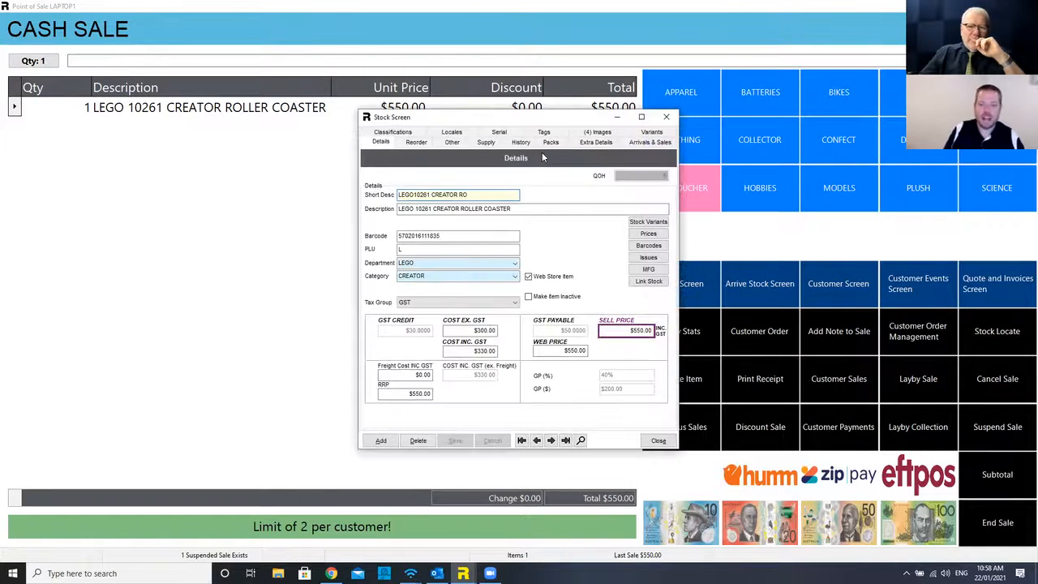
Look through the roller coaster's product images, details and variants in its stock record, and close the record.
left_click(591, 134)
left_click(557, 384)
left_click(605, 381)
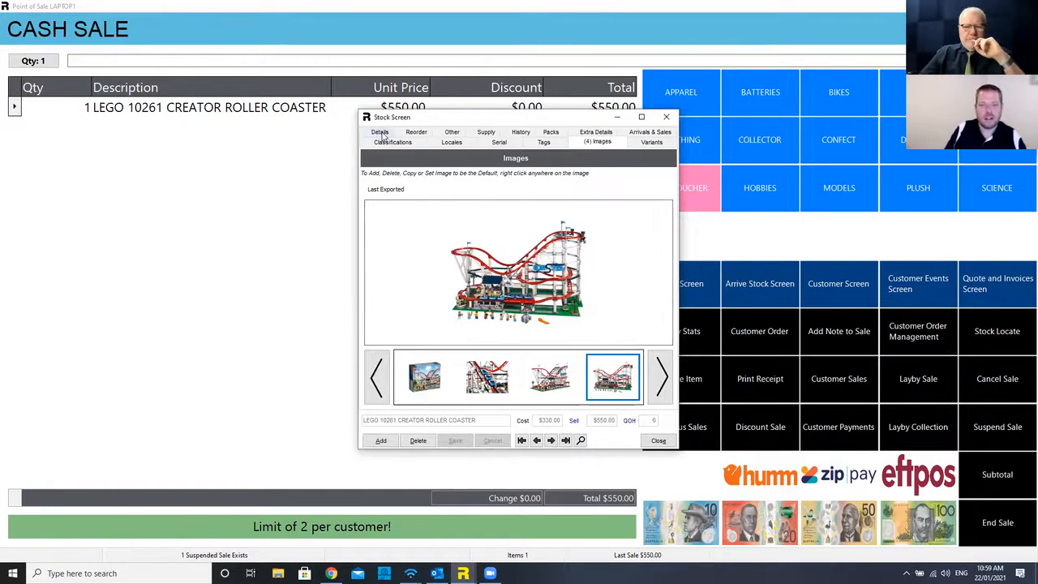
left_click(380, 133)
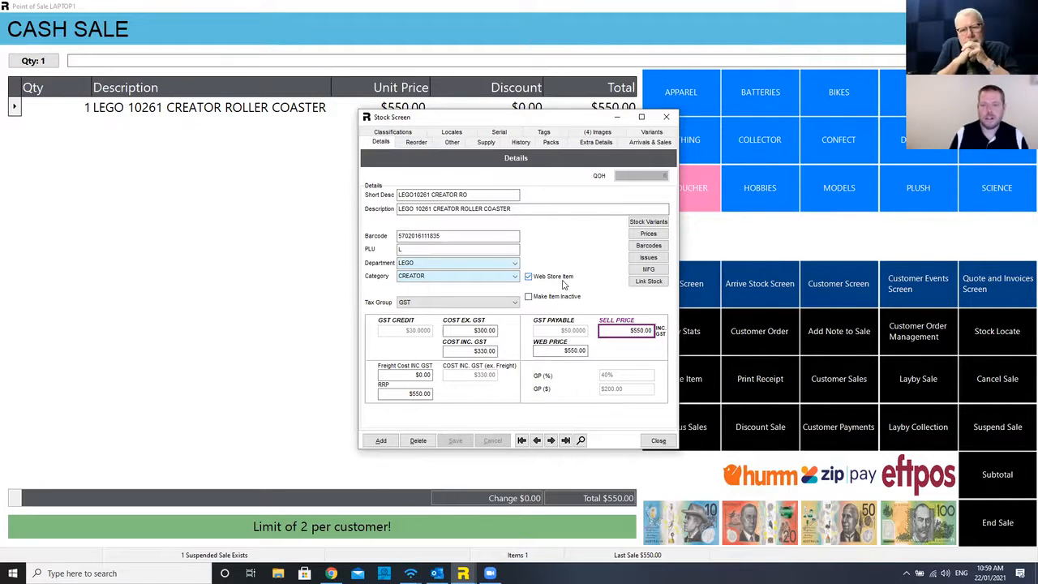
left_click(650, 133)
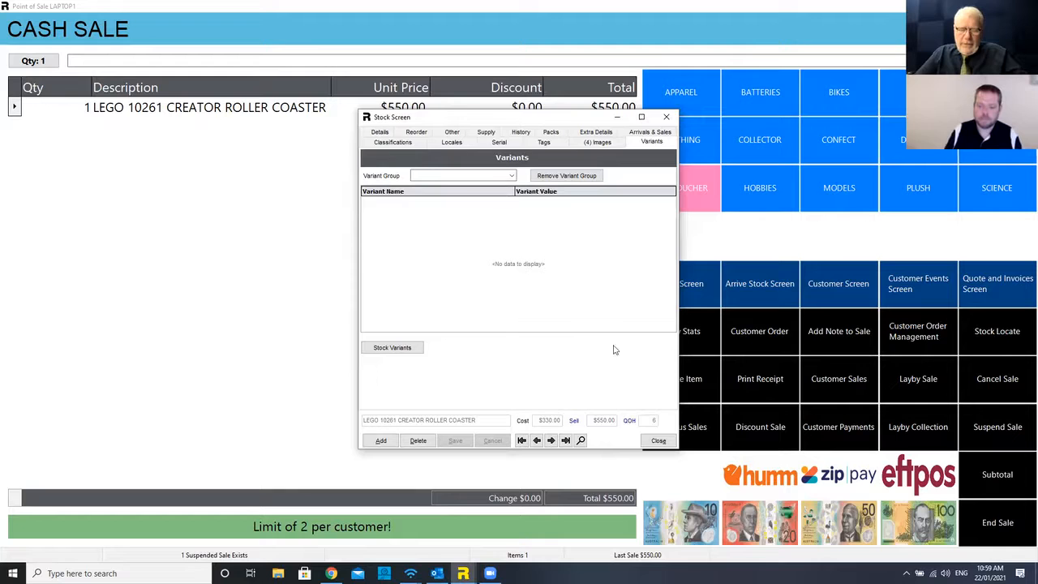
left_click(658, 440)
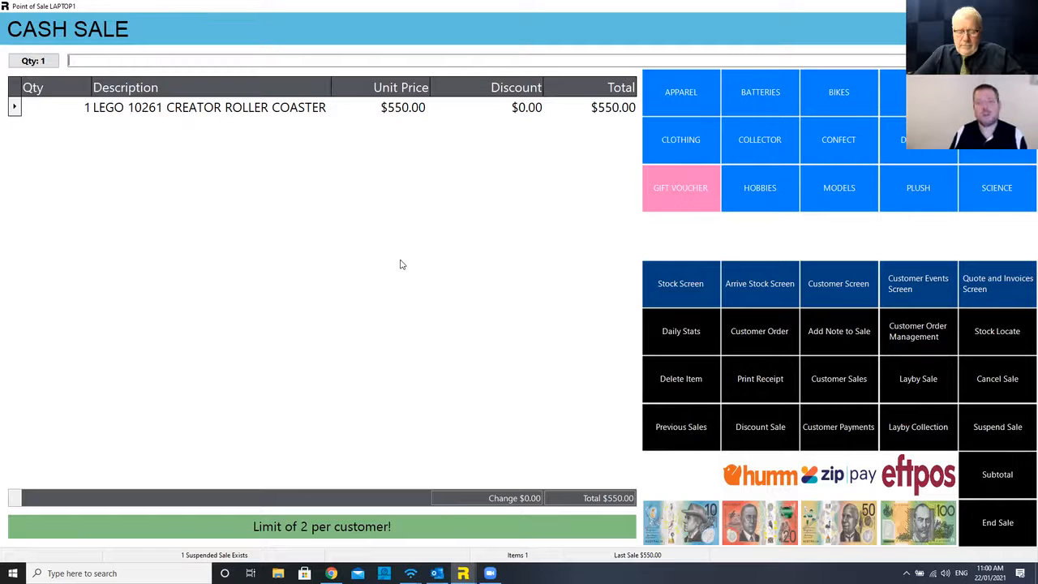
Pay for the roller coaster sale by eftpos and review the receipt preview down to the Tower Toy Club voucher.
left_click(918, 479)
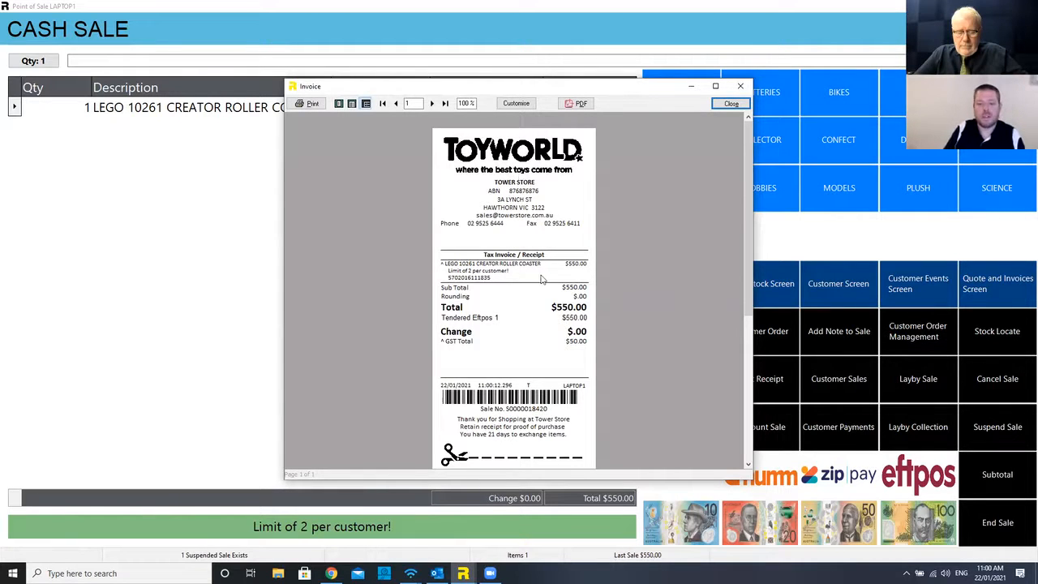
left_click_drag(747, 272, 748, 273)
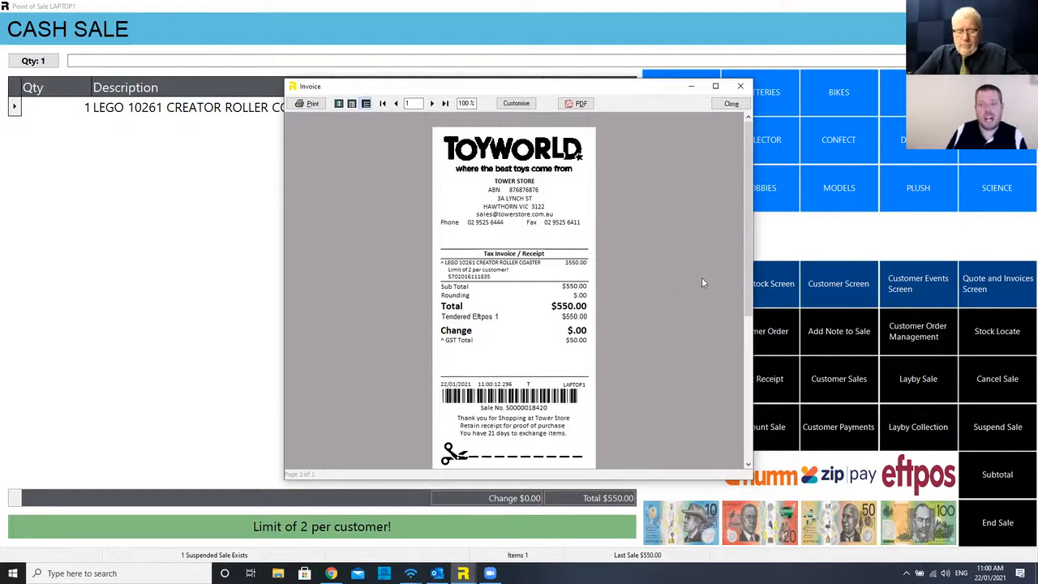
left_click_drag(746, 241, 714, 302)
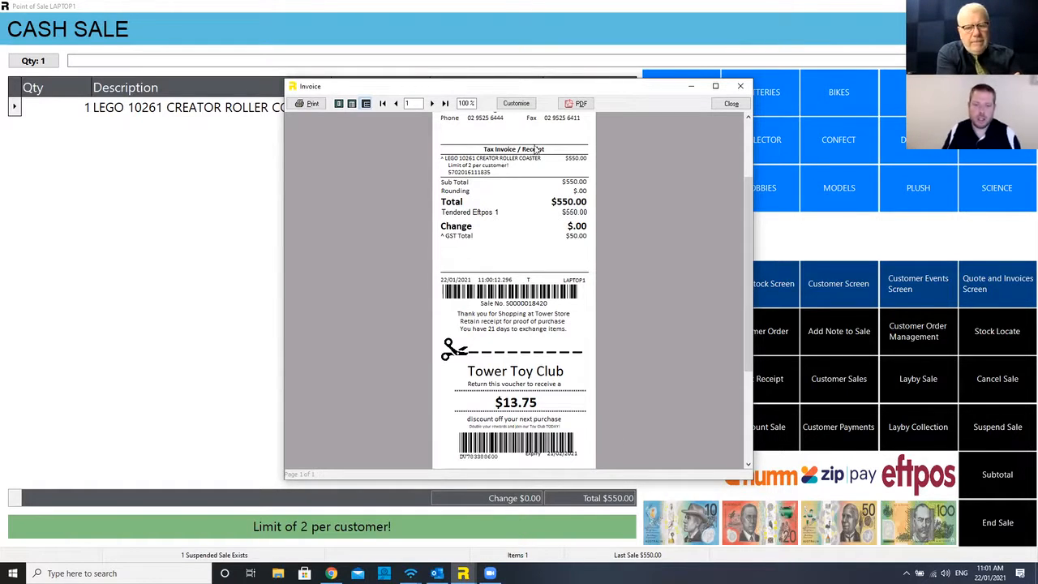
scroll(482, 391, "up", 1)
scroll(495, 383, "down", 3)
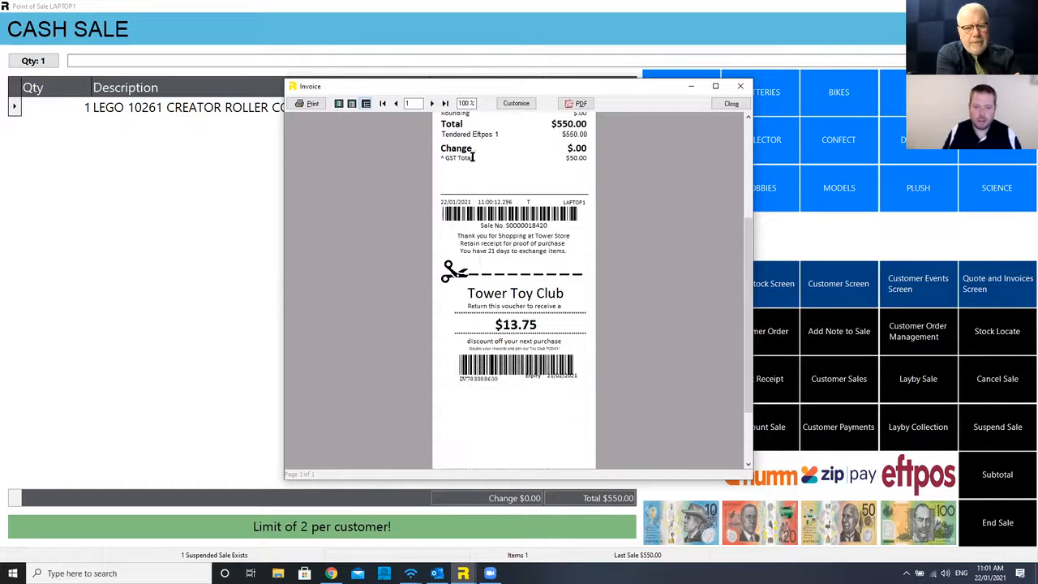
Enlarge the receipt preview to 200% and examine the loyalty voucher's details.
left_click(466, 103)
type("200")
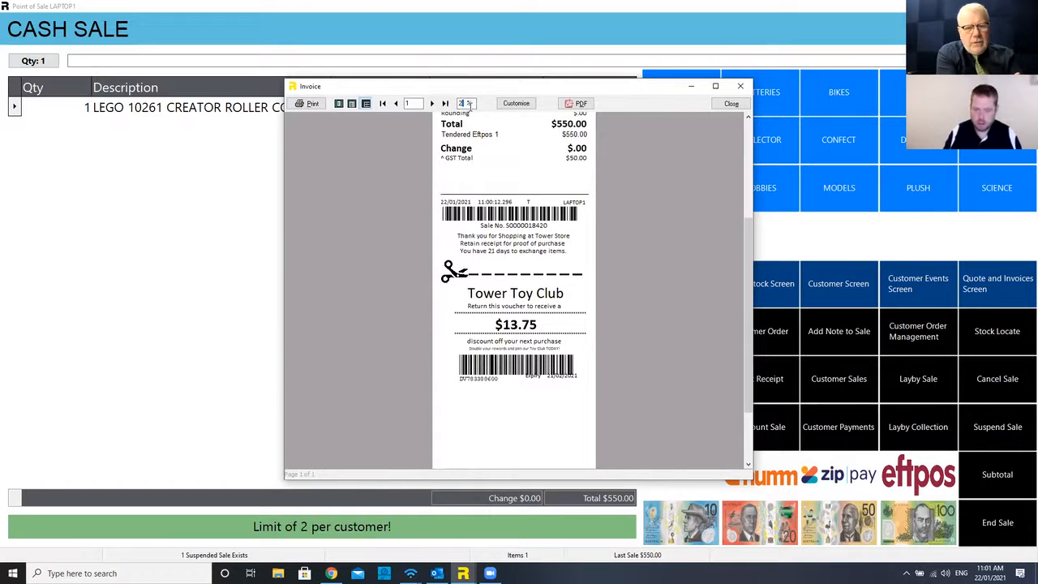
key("Return")
left_click_drag(747, 241, 740, 324)
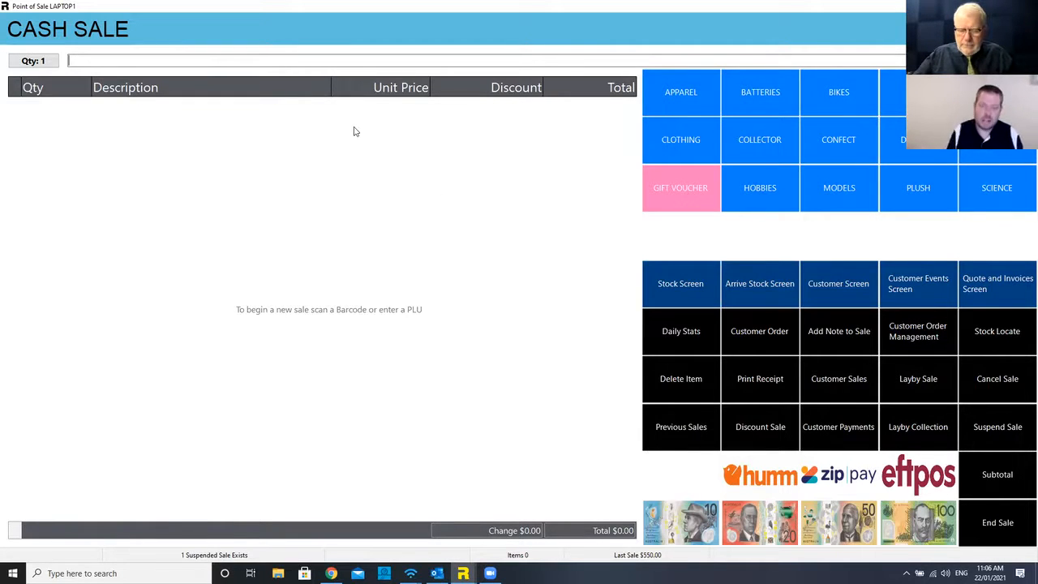
Enter PLU L to add the LEGO 10261 Creator Roller Coaster and make the sale a layby for the second listed customer.
type("L")
key("Return")
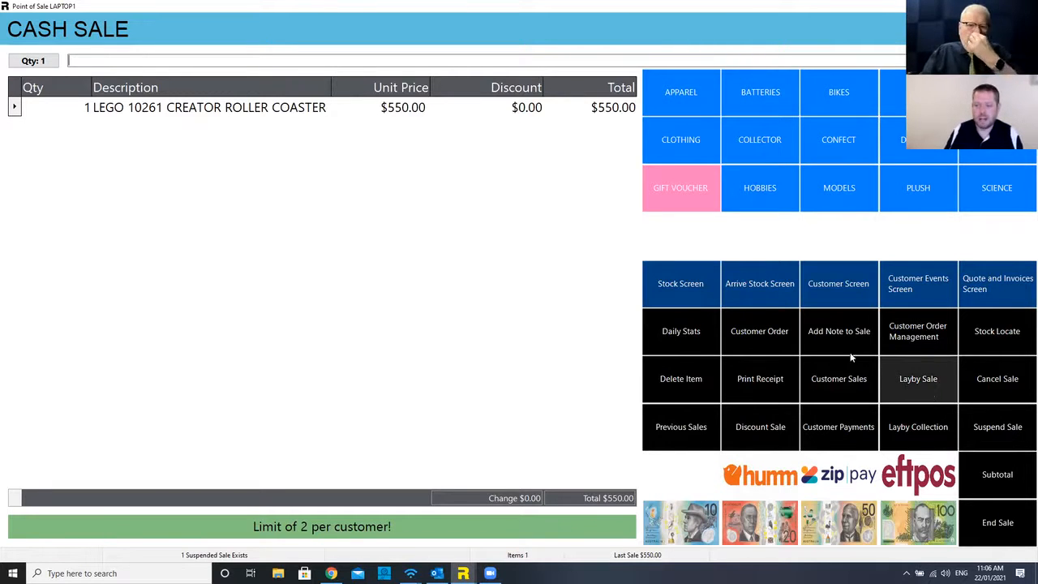
left_click(847, 374)
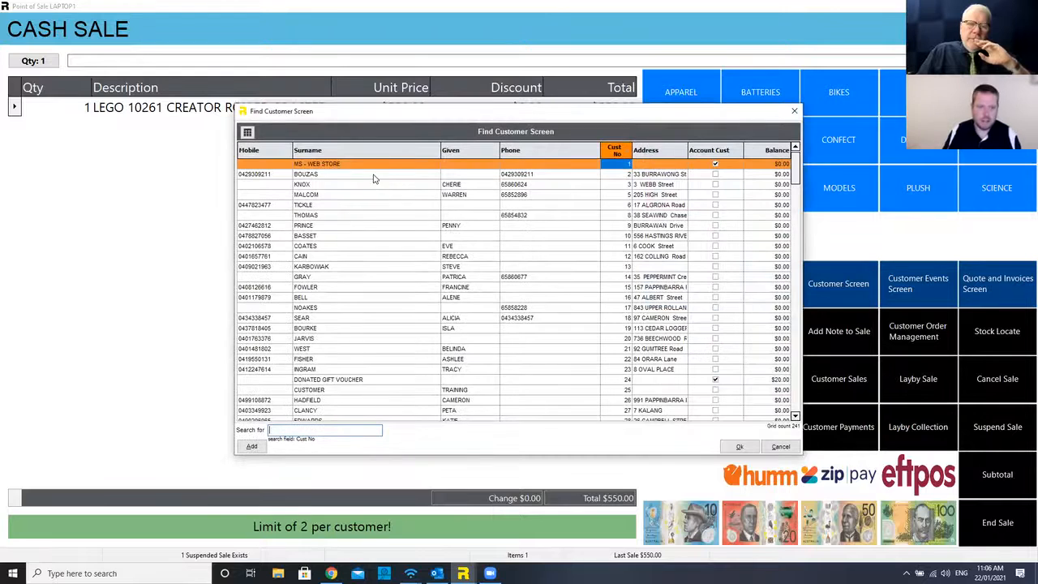
double_click(373, 178)
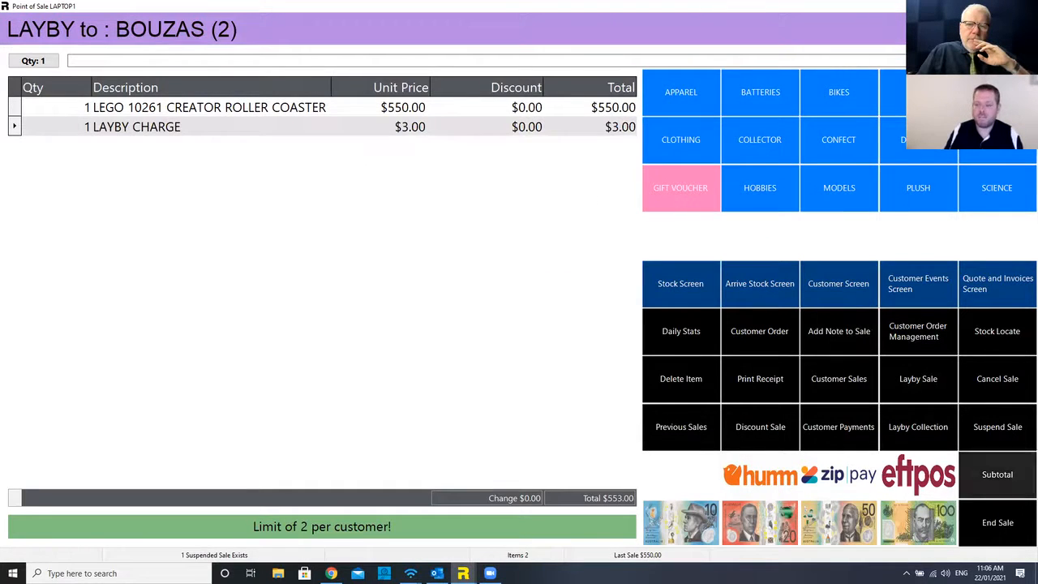
View the layby's deposit, duration and payment options, and cancel both the payment and the layby sale.
left_click(997, 474)
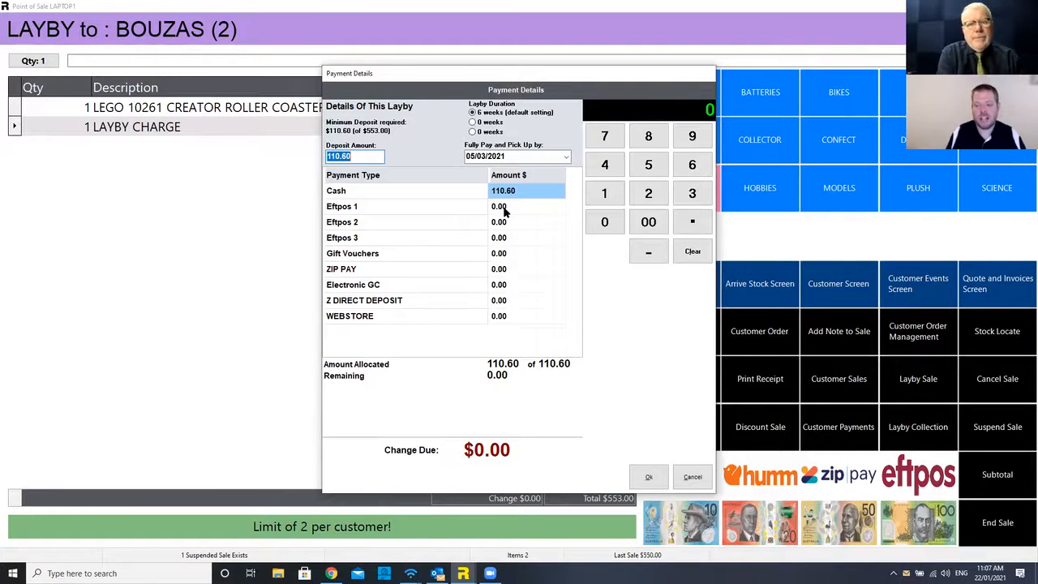
left_click(691, 476)
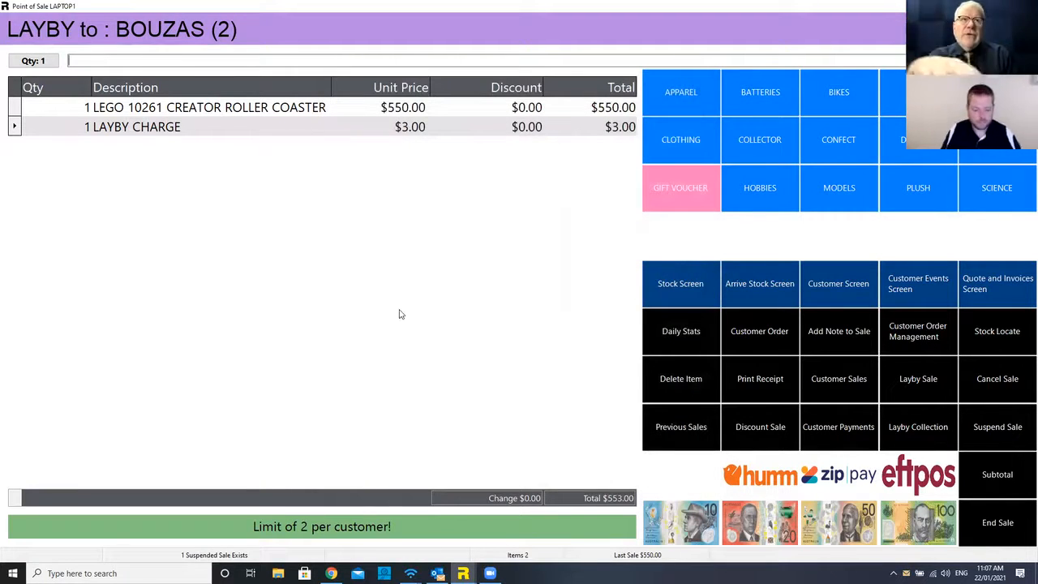
key("Escape")
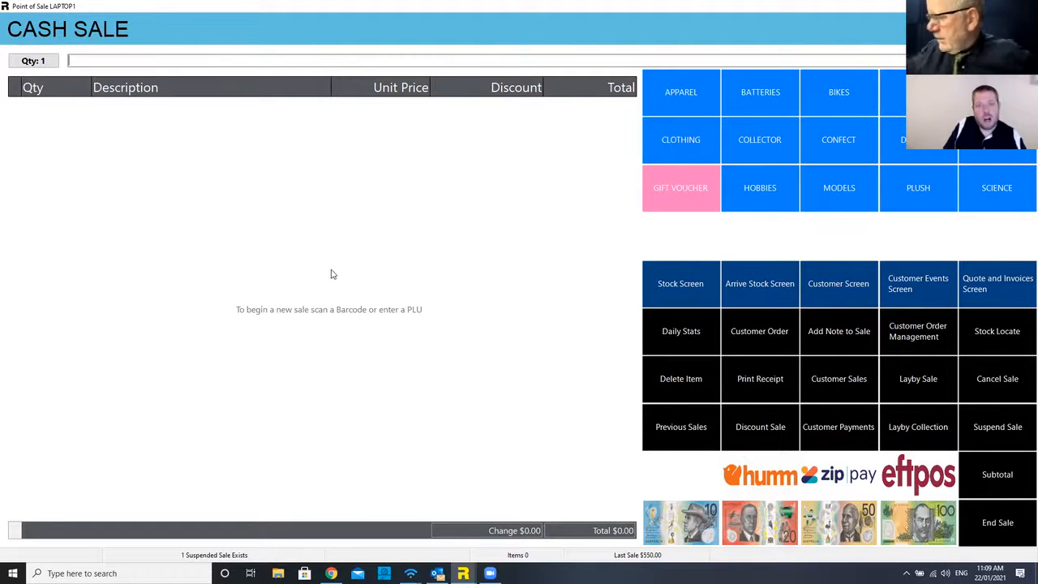
Leave the sale screen and close the leftover invoice arrivals window to return to the Retailer home screen.
key("Escape")
key("Return")
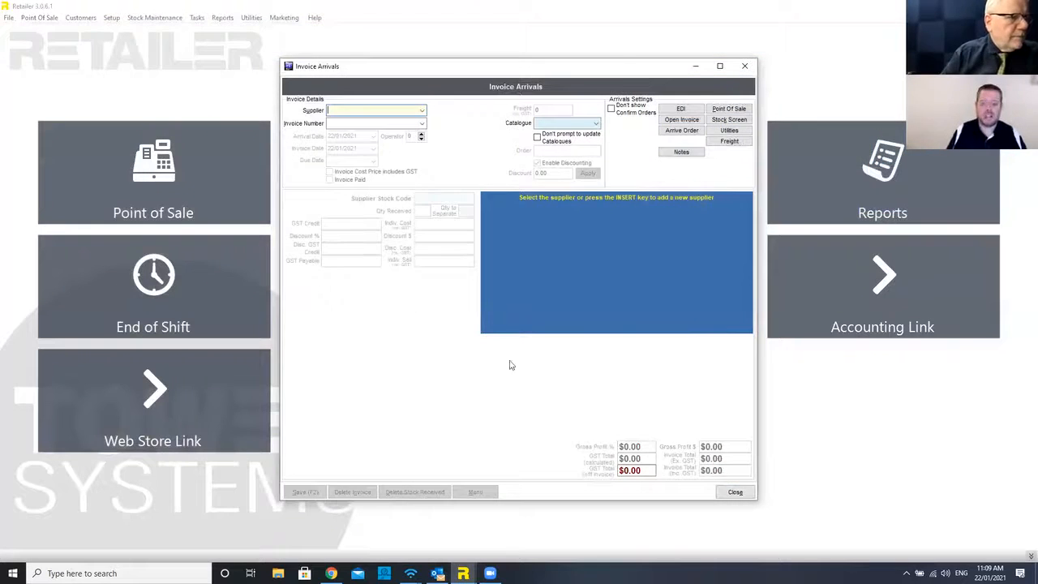
left_click(724, 491)
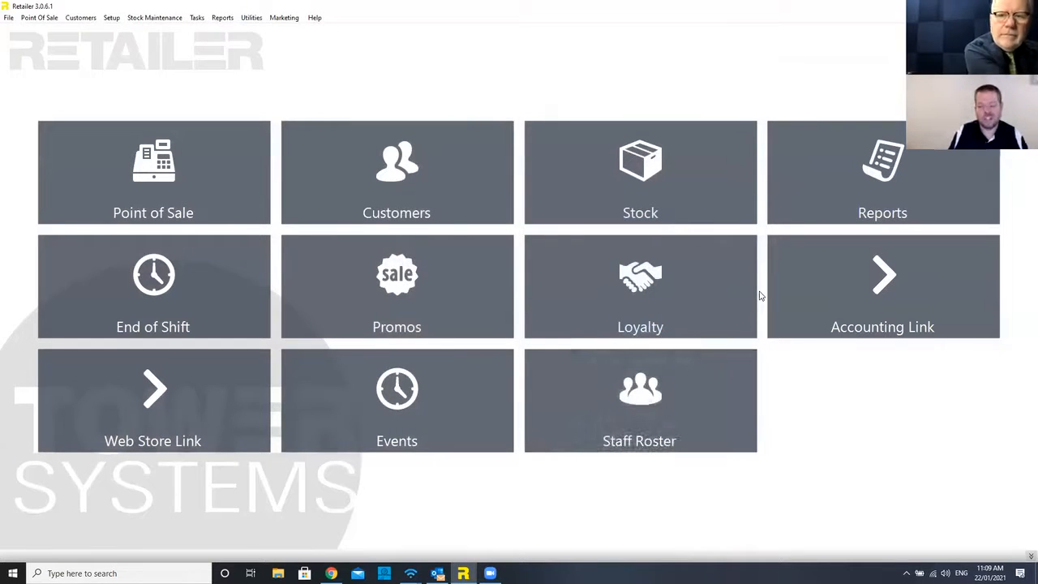
Examine the Lego event's SMS template and stock items and the Birthday event's template in Events Setup, and close the window.
left_click(397, 413)
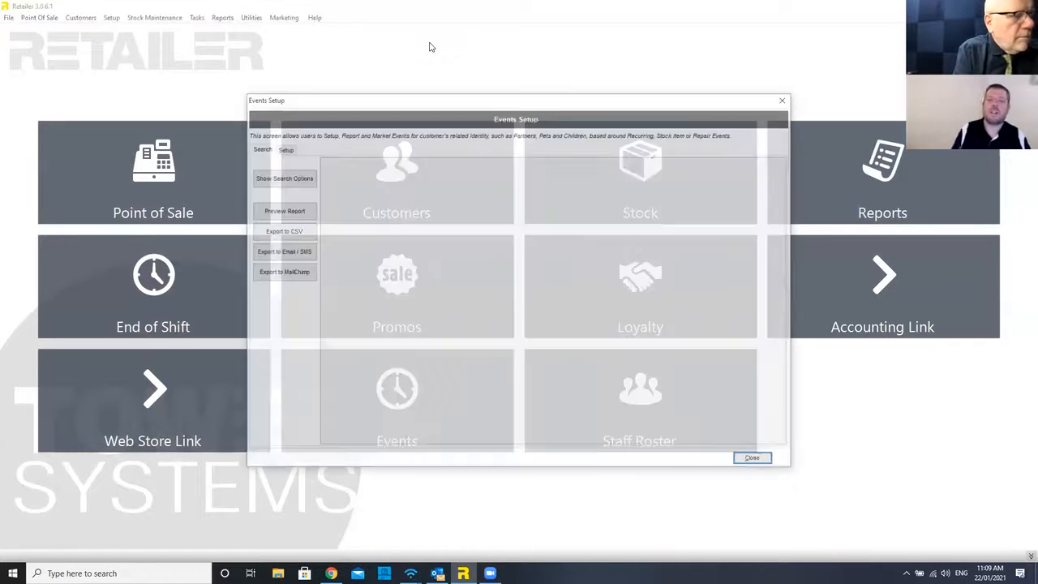
left_click(283, 148)
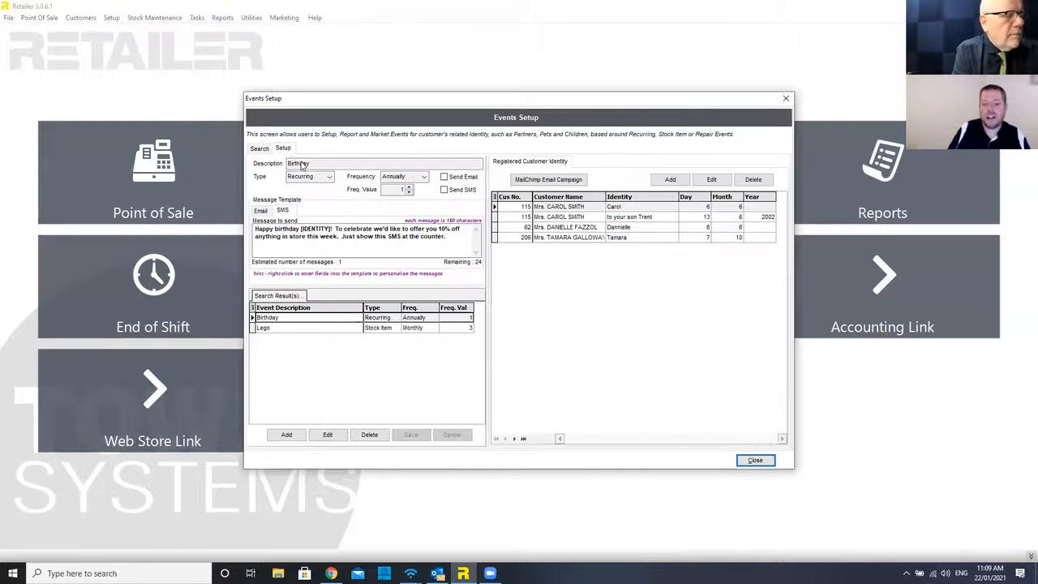
left_click(298, 332)
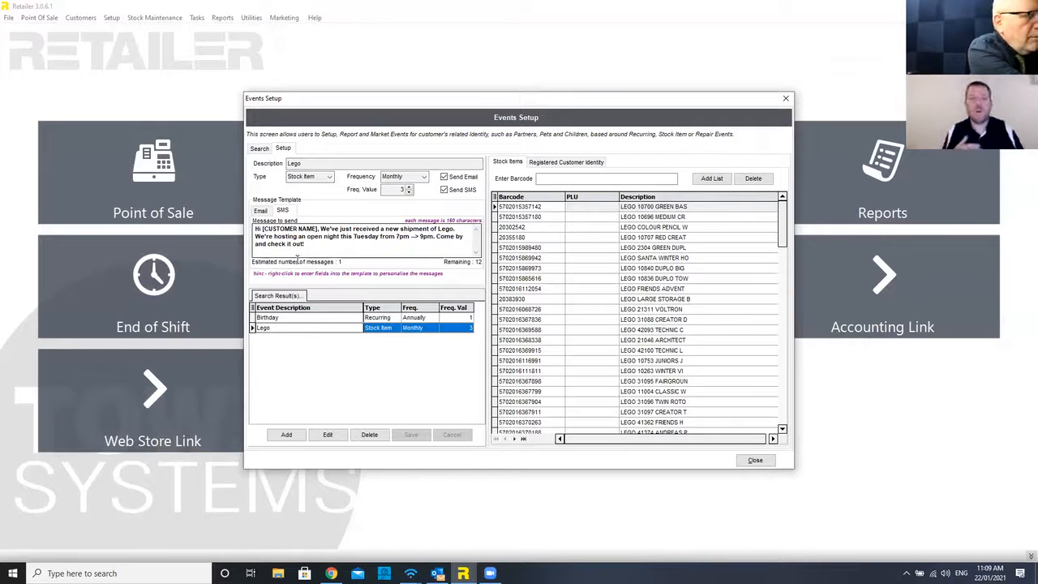
left_click_drag(778, 213, 718, 271)
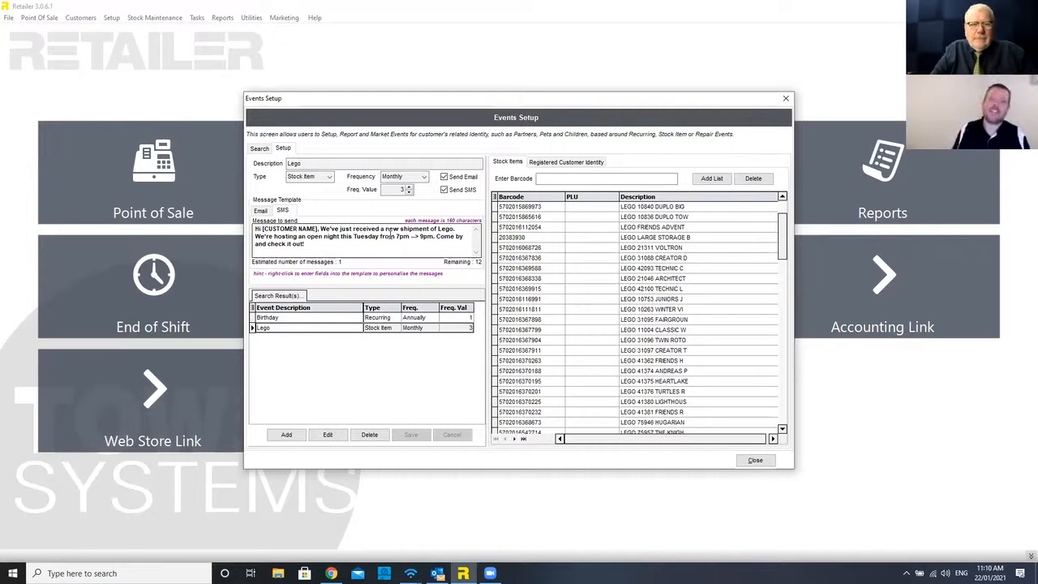
left_click(317, 318)
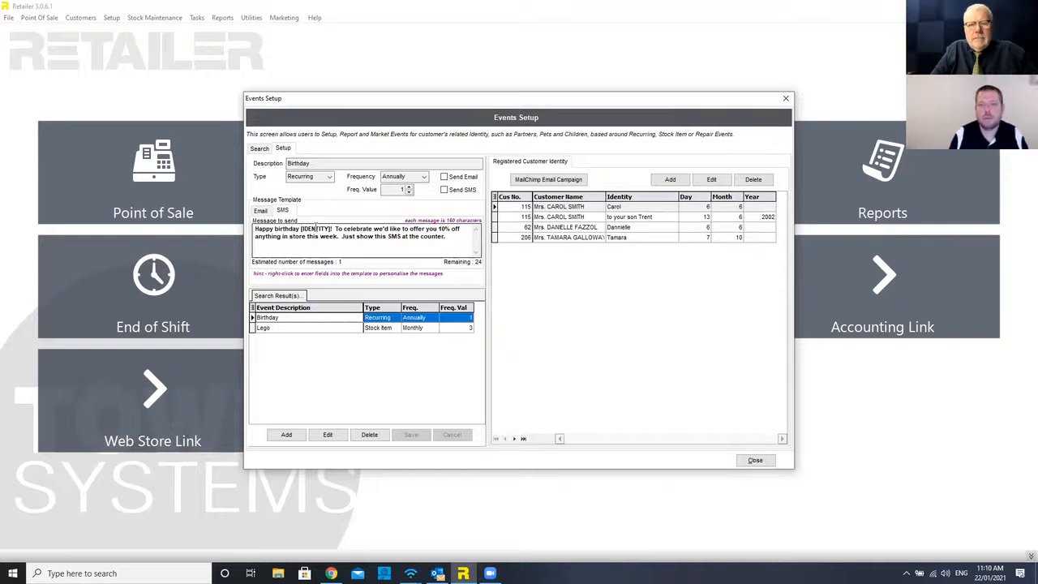
left_click(755, 460)
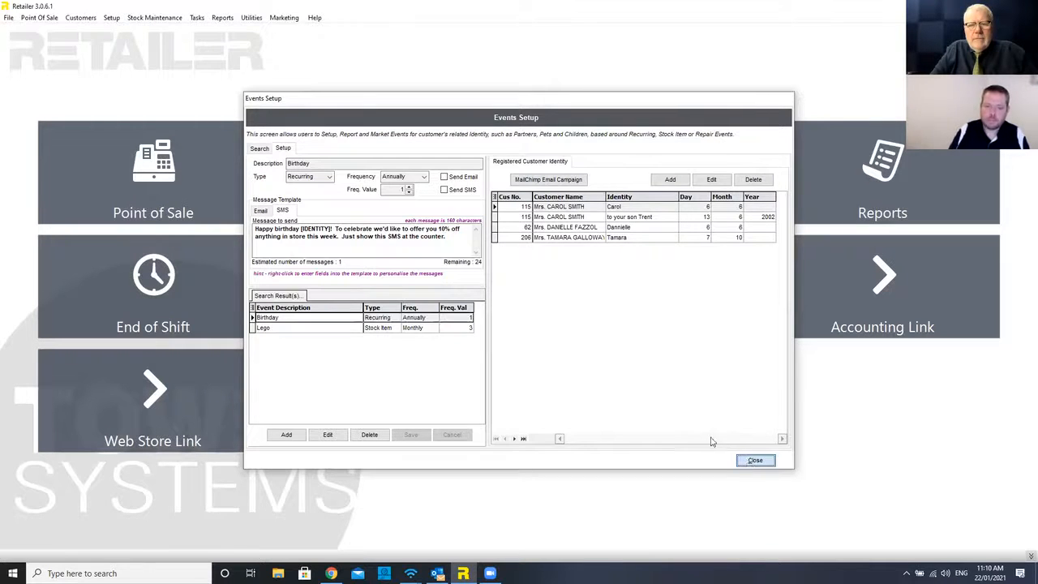